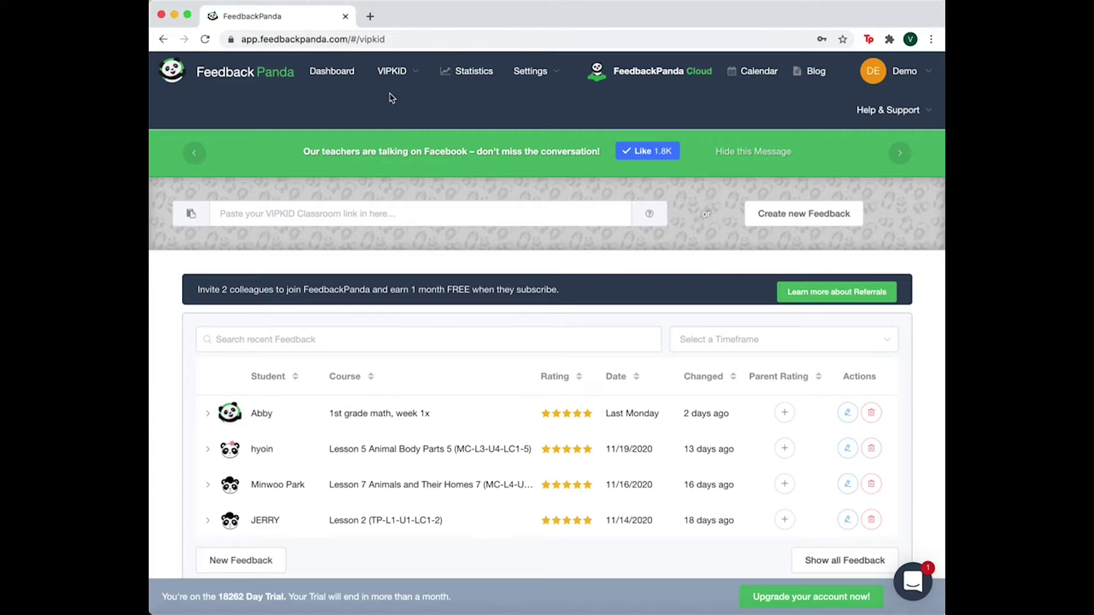
# Start a new school from the VIPKID menu with type Brick & Mortar School.
pyautogui.click(393, 73)
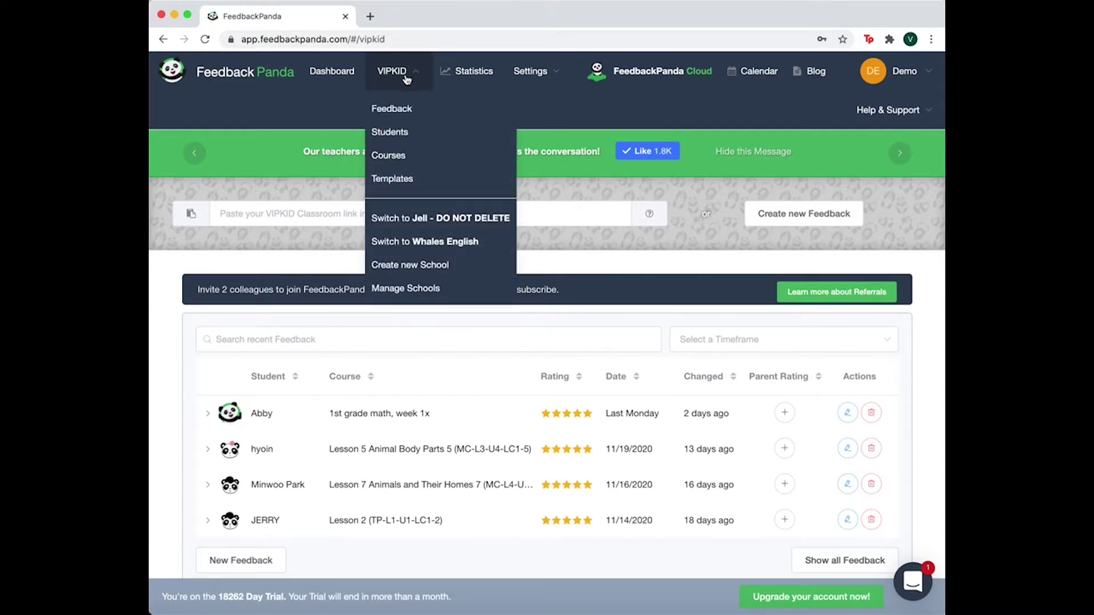
pyautogui.click(436, 268)
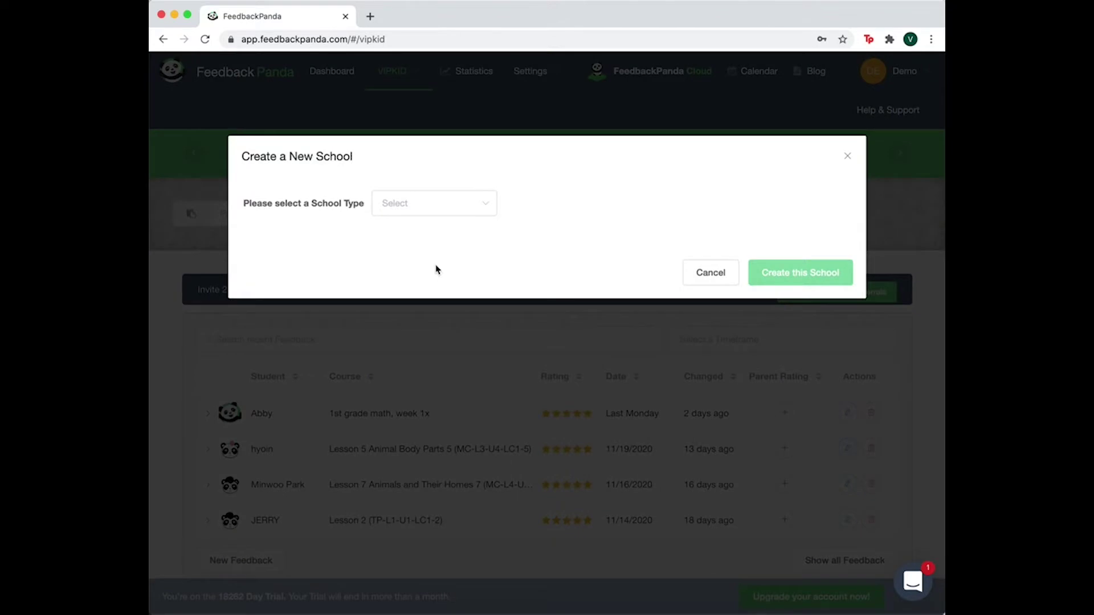
pyautogui.click(483, 212)
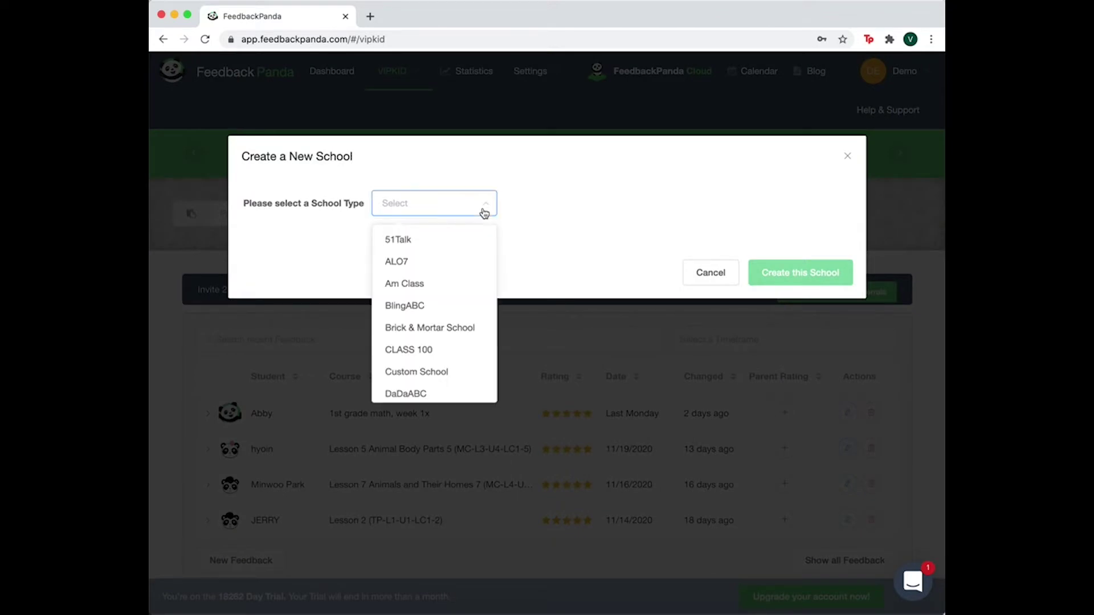
pyautogui.scroll(-3, 462, 317)
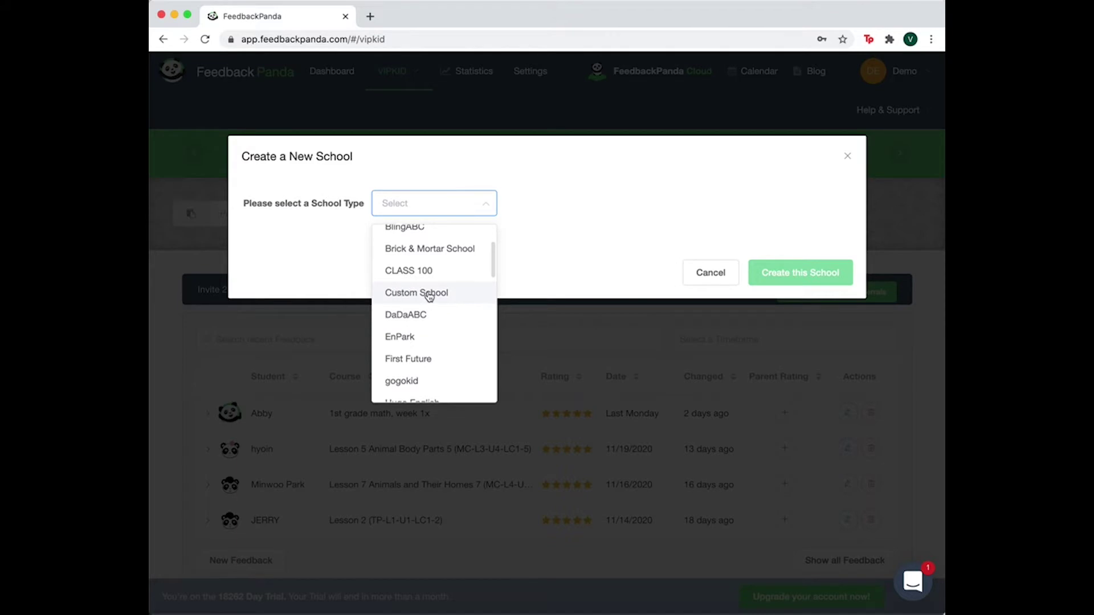
pyautogui.scroll(3, 429, 296)
pyautogui.scroll(-3, 429, 296)
pyautogui.scroll(3, 429, 295)
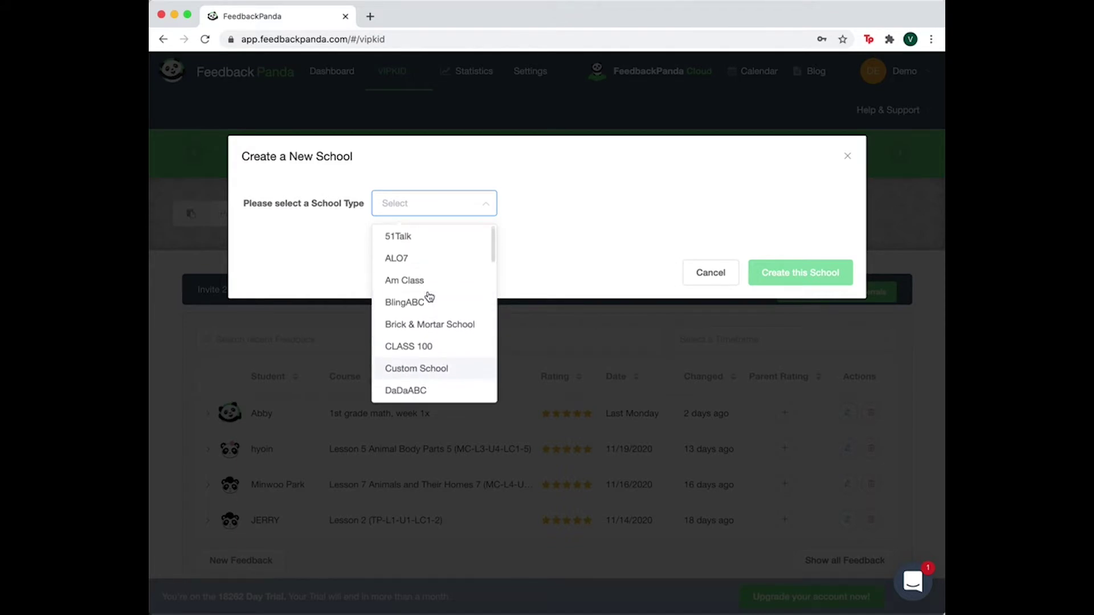
pyautogui.scroll(-5, 428, 295)
pyautogui.scroll(3, 428, 296)
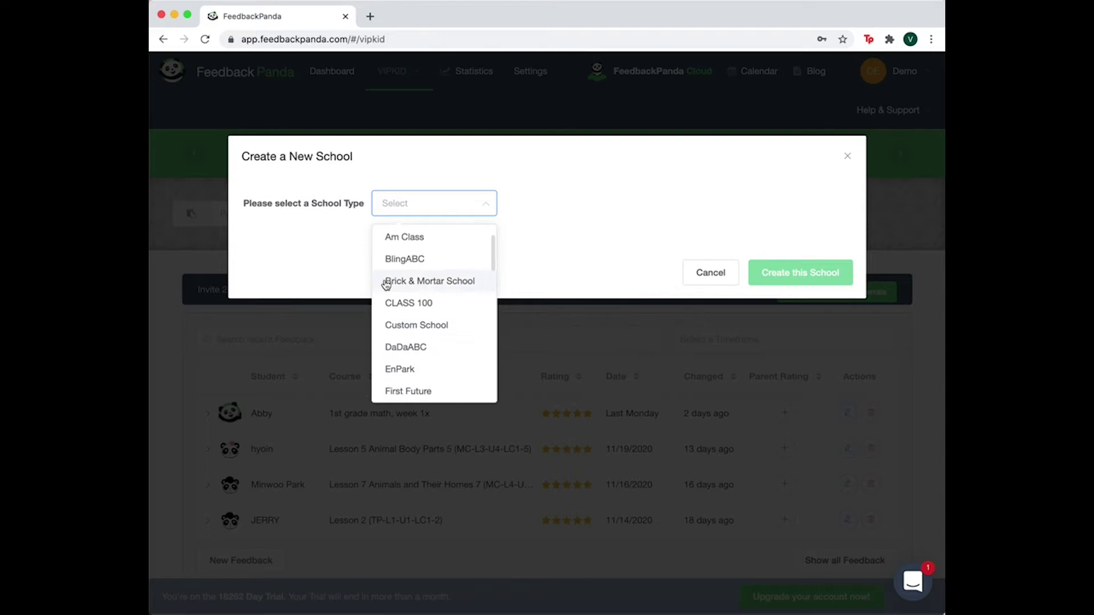
pyautogui.click(443, 285)
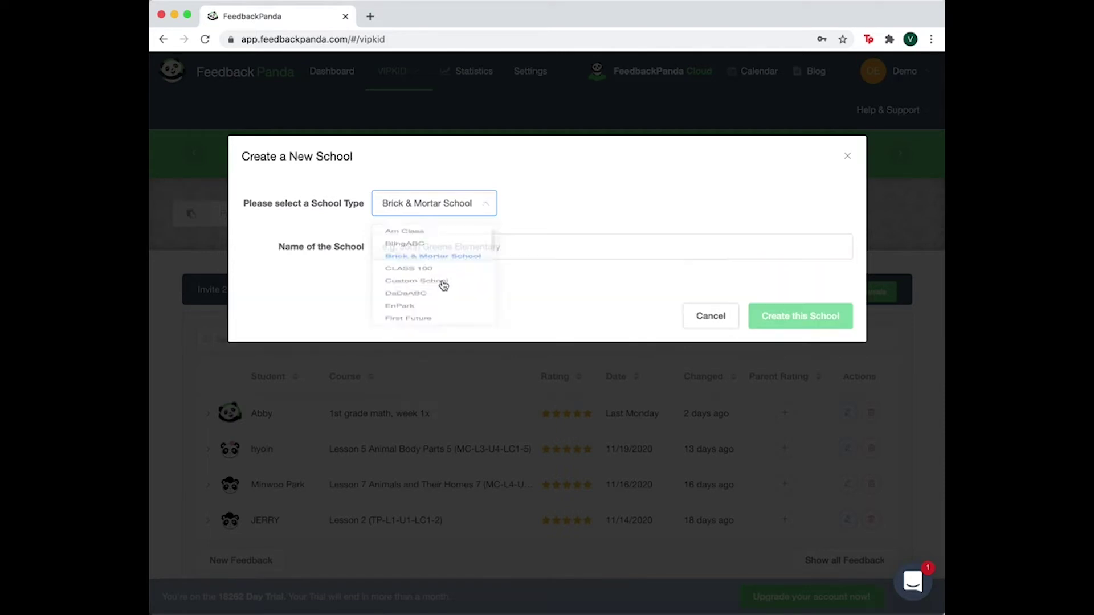
# Name the school 'Hogwarts' and create it.
pyautogui.click(448, 249)
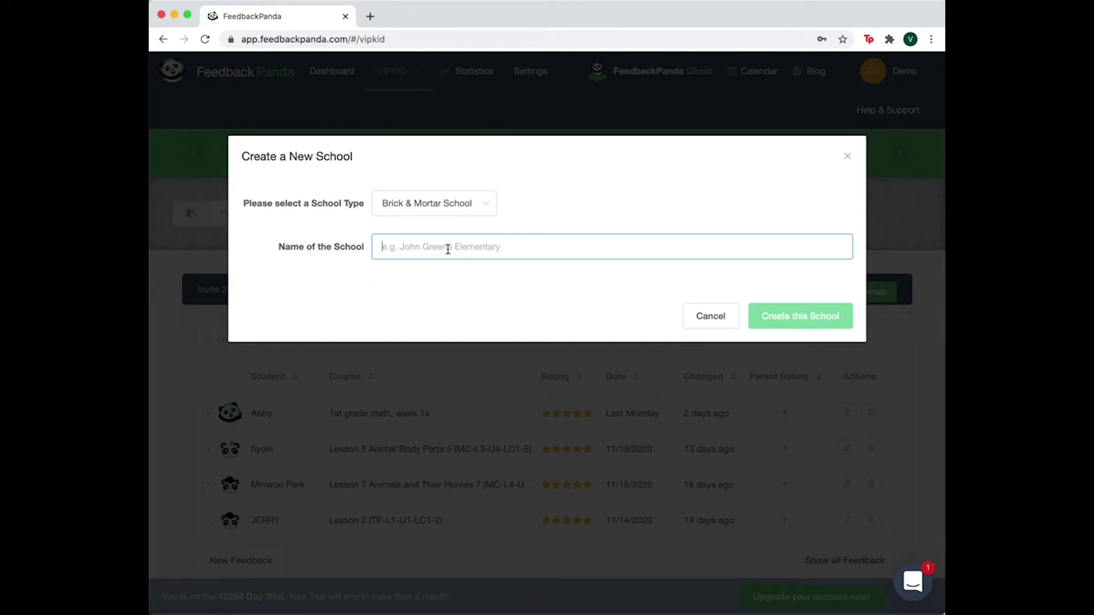
pyautogui.write('HOgw')
pyautogui.press('BackSpace')
pyautogui.press('BackSpace')
pyautogui.press('BackSpace')
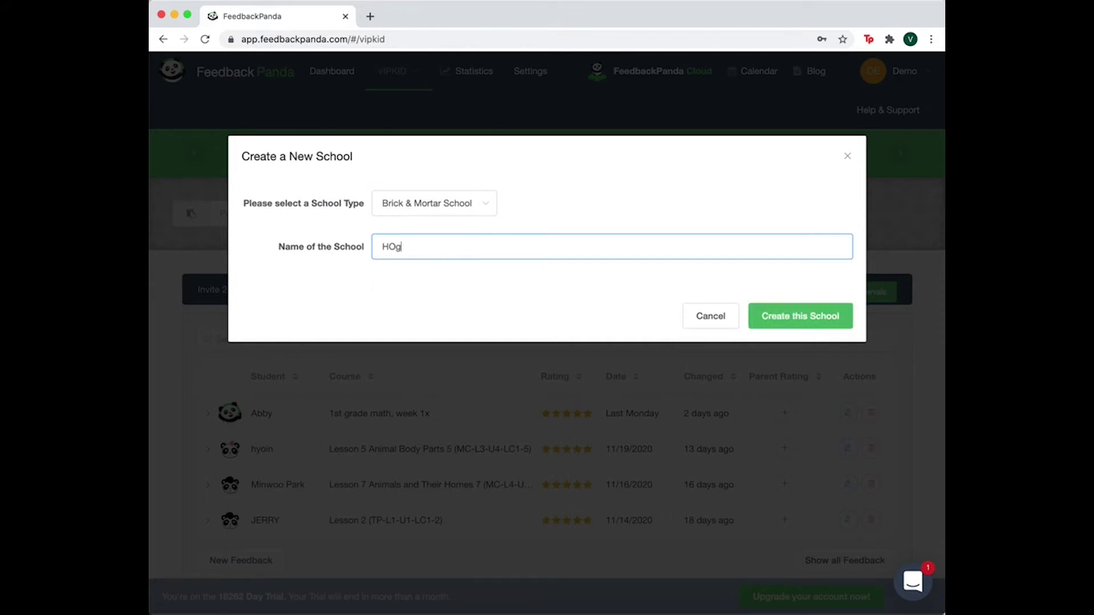
pyautogui.write('ogwarts')
pyautogui.click(790, 319)
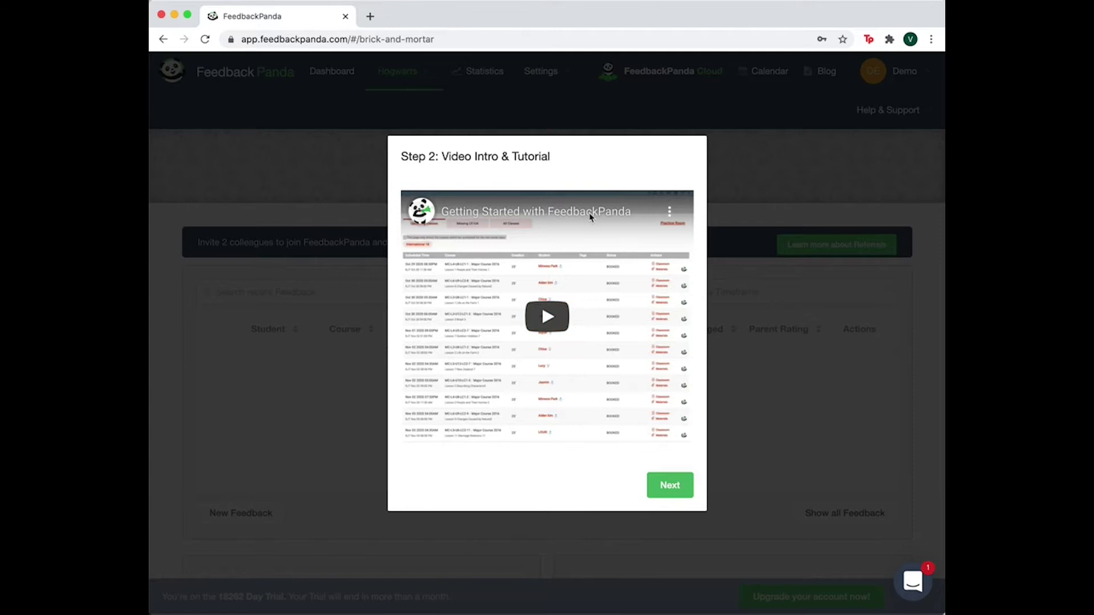
# Step past the intro video, accept the terms, and finish the remaining wizard steps.
pyautogui.click(660, 492)
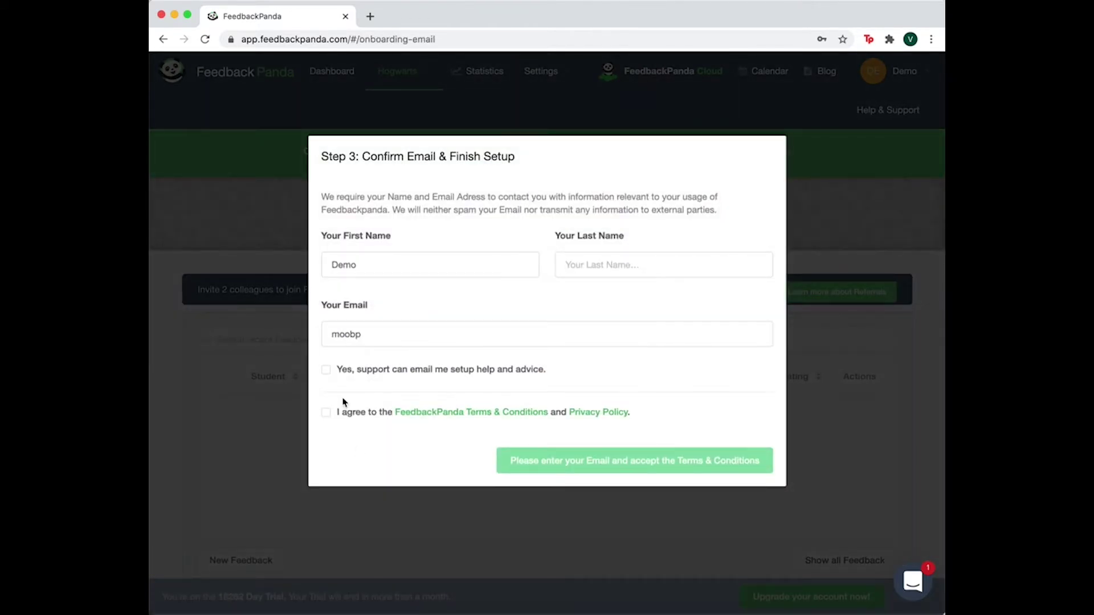
pyautogui.click(326, 413)
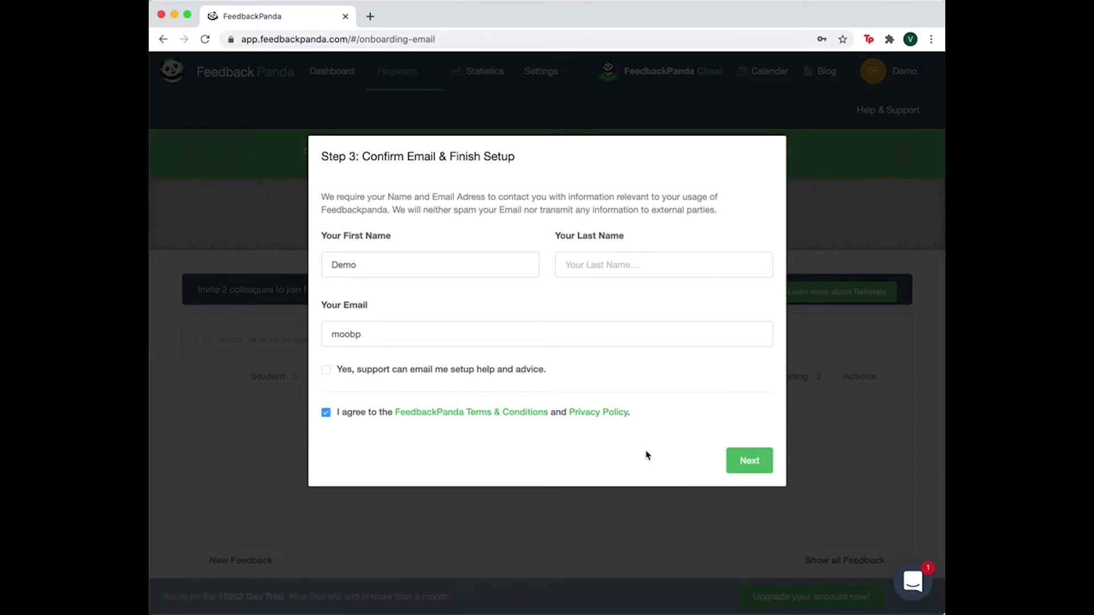
pyautogui.click(734, 462)
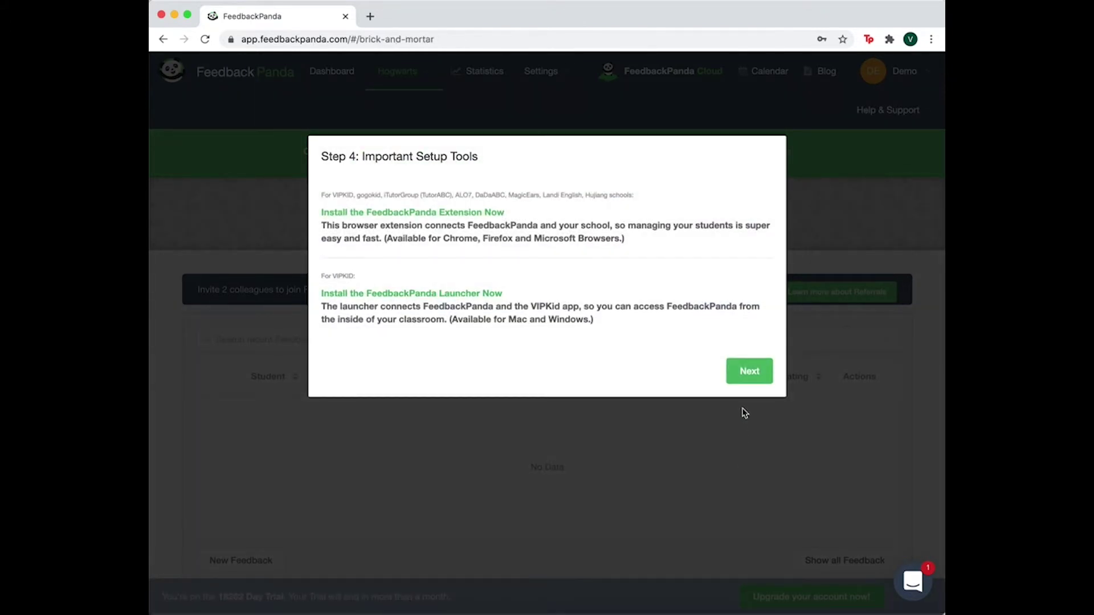
pyautogui.click(768, 372)
pyautogui.click(744, 453)
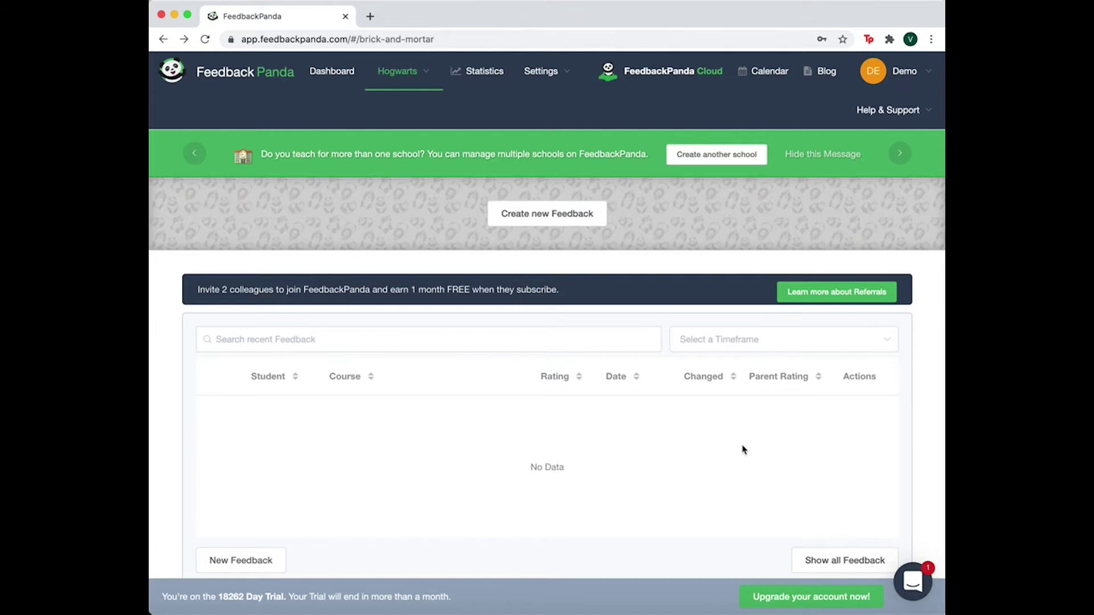
# Go to the Hogwarts Students list, opening and closing the support chat along the way.
pyautogui.click(411, 80)
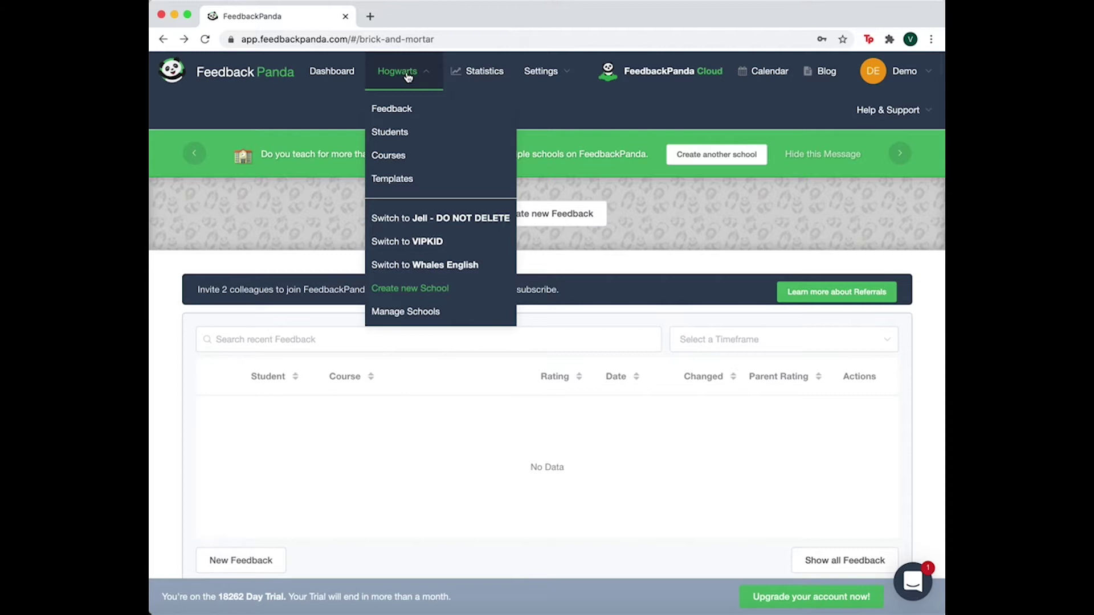
pyautogui.click(382, 136)
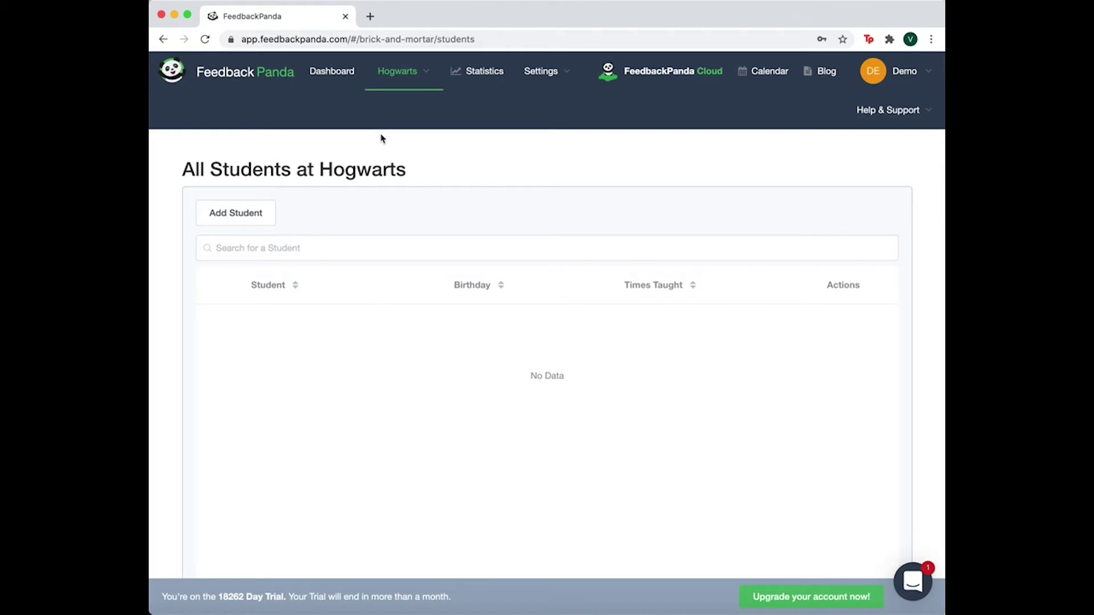
pyautogui.click(912, 584)
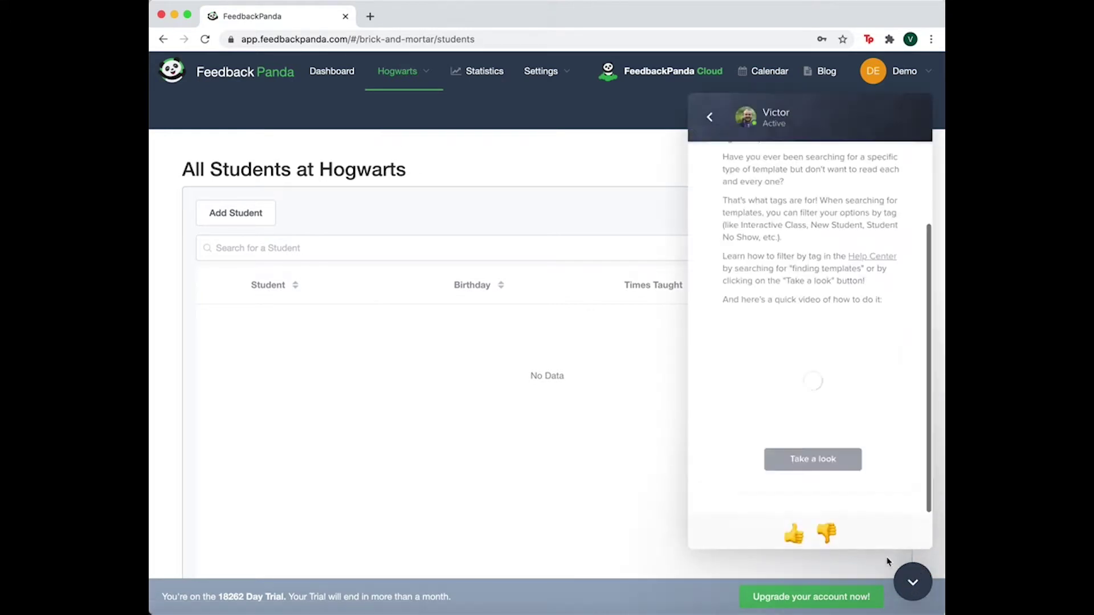
pyautogui.click(914, 588)
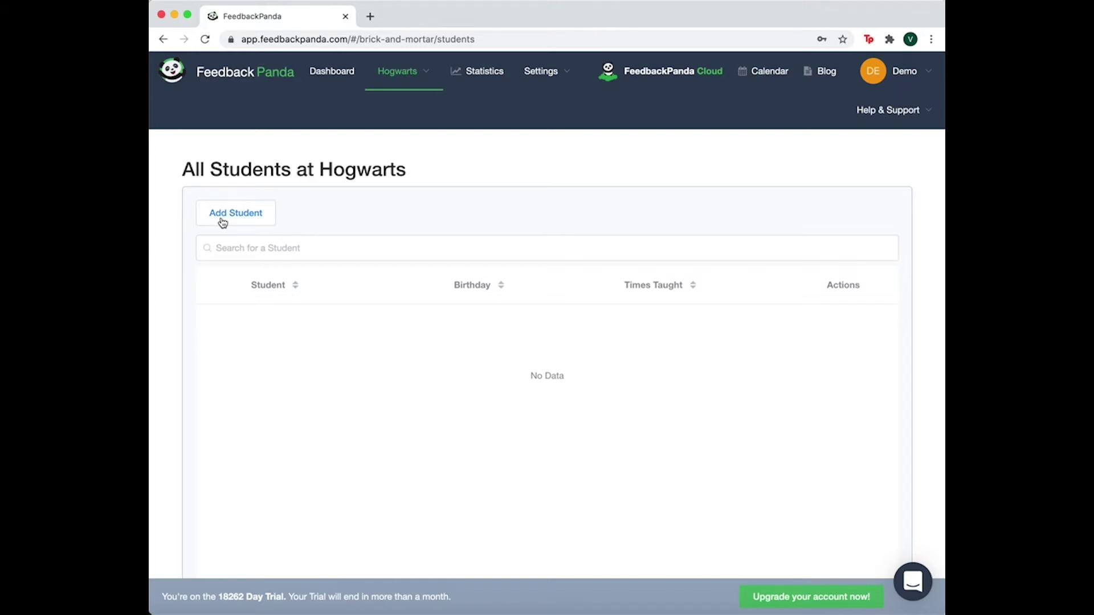
# Add student 'Harry Potter' with no birthday and 5 classes taught.
pyautogui.click(243, 220)
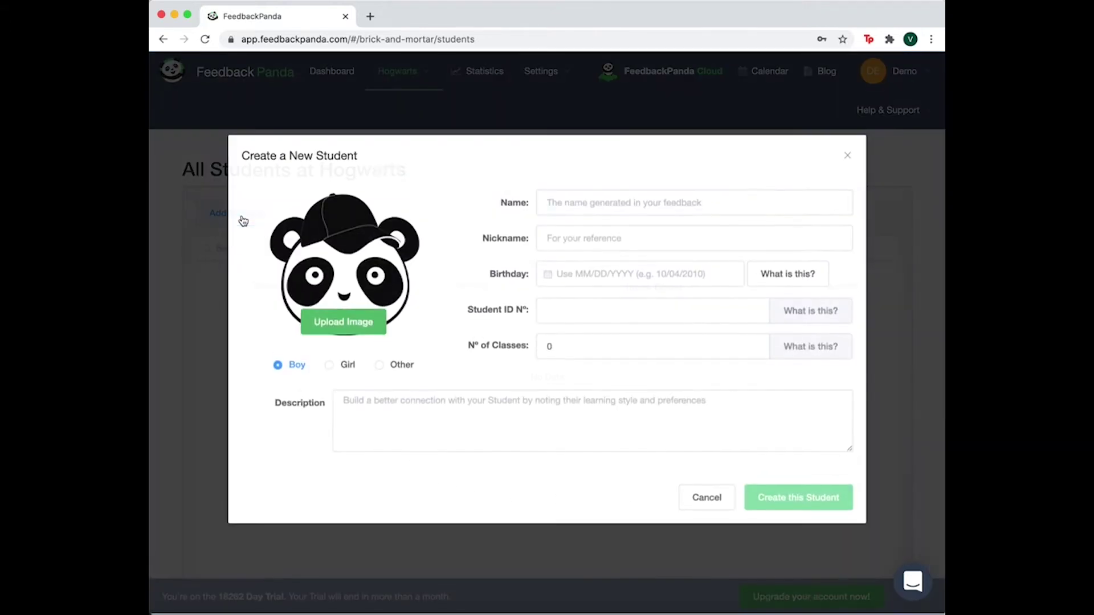
pyautogui.click(559, 202)
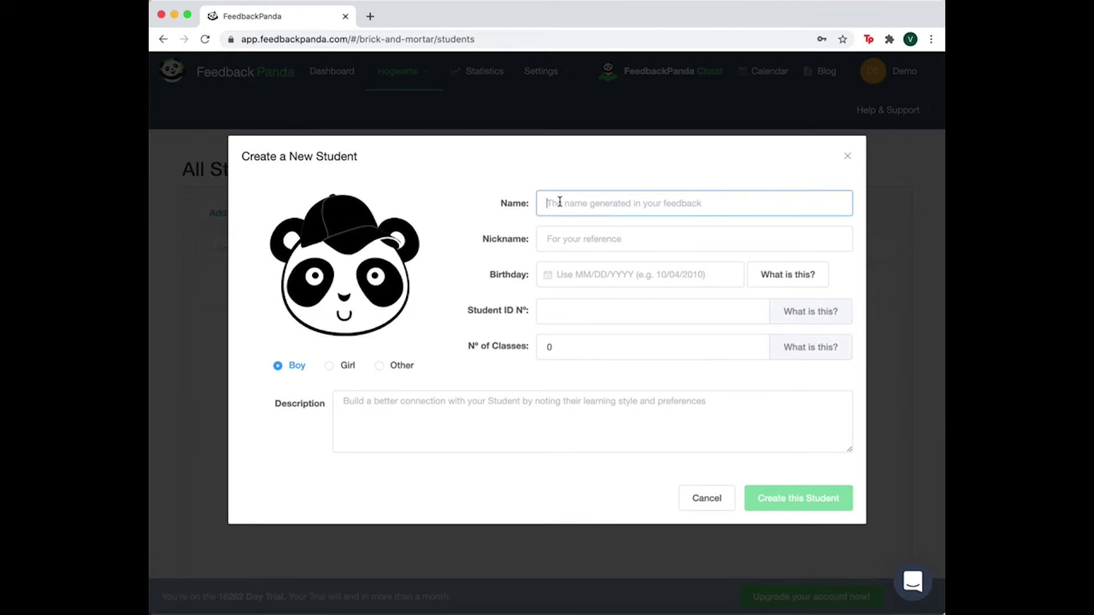
pyautogui.write('Harry P')
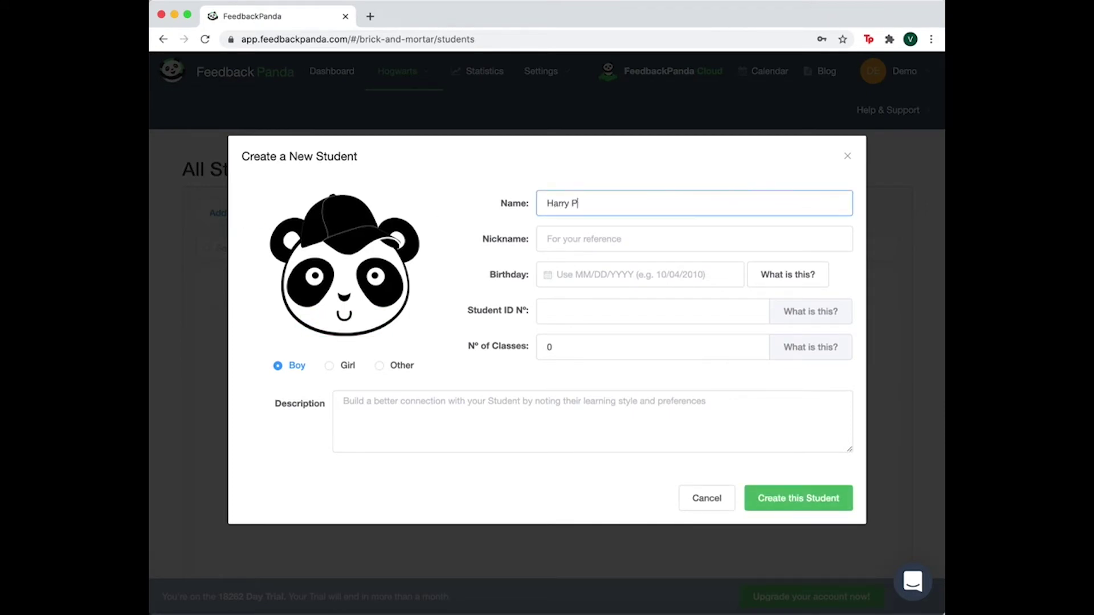
pyautogui.write('otter')
pyautogui.click(577, 235)
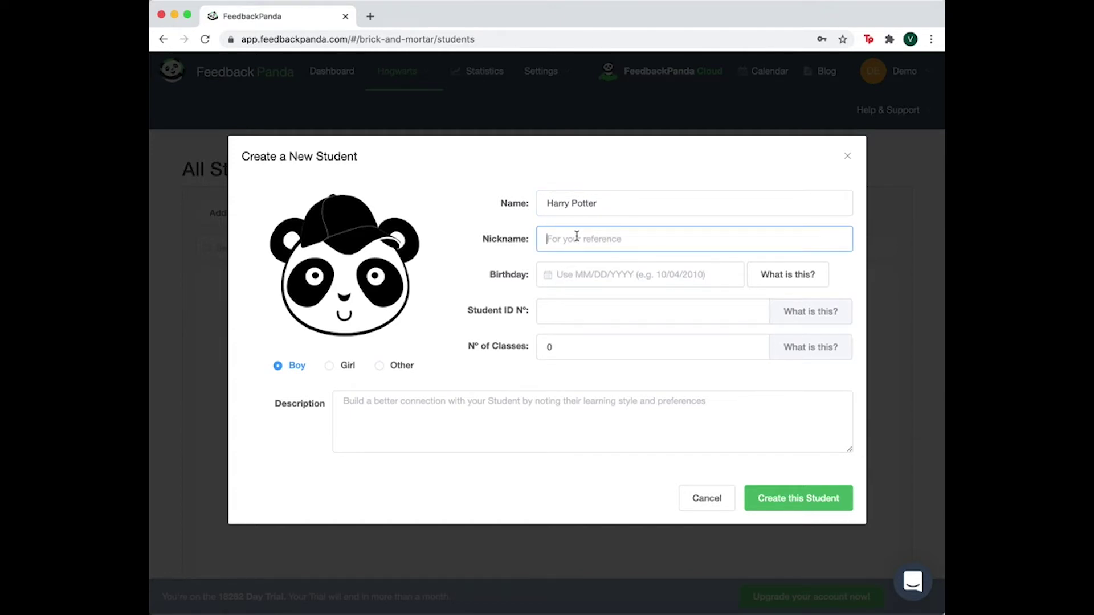
pyautogui.click(569, 276)
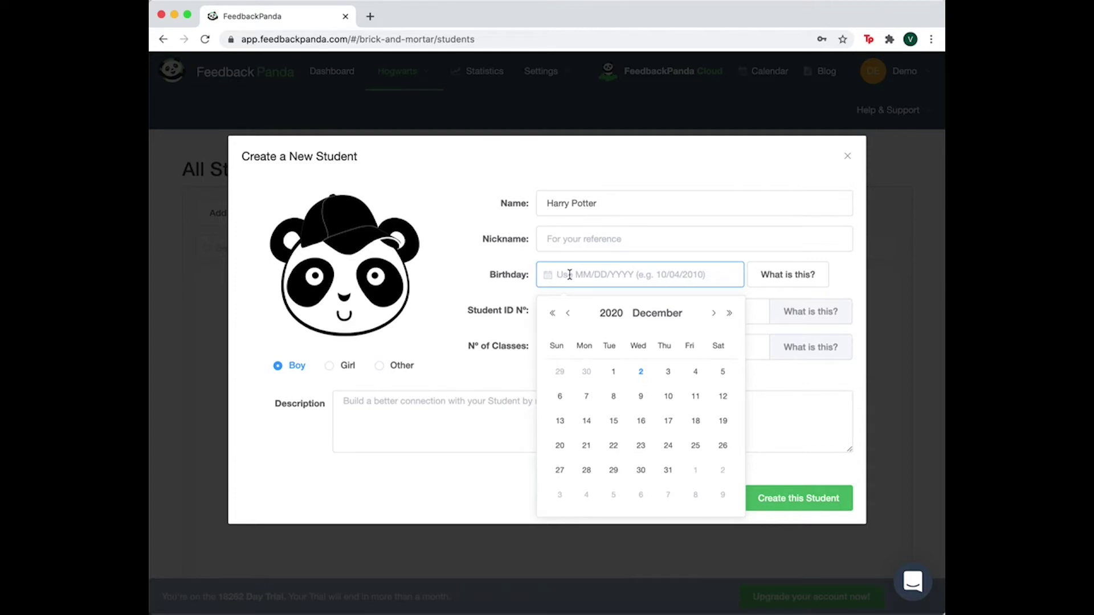
pyautogui.click(482, 344)
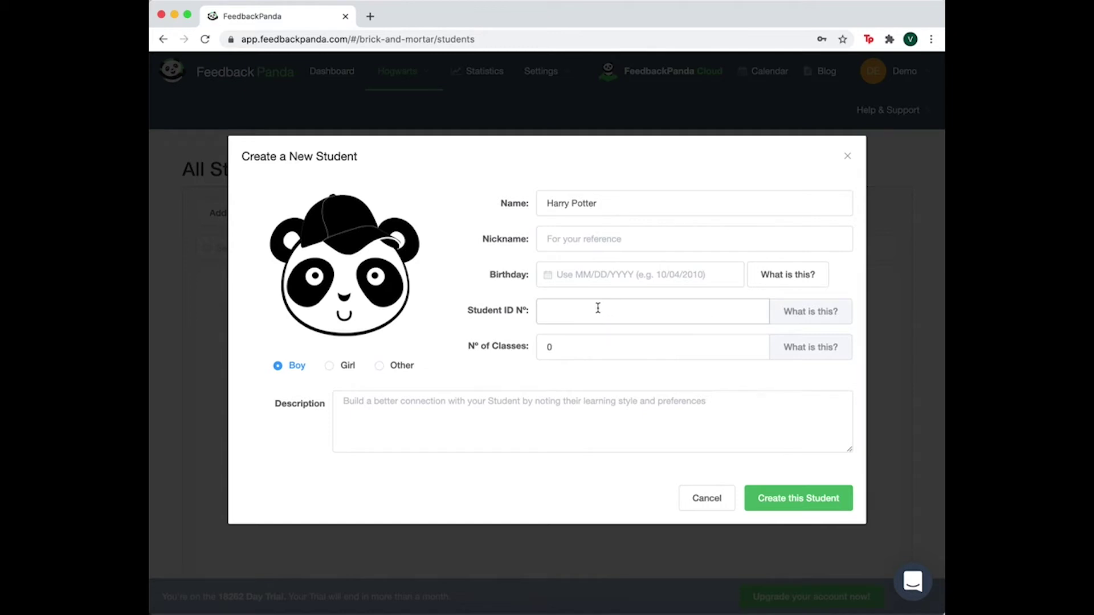
pyautogui.click(573, 345)
pyautogui.press('BackSpace')
pyautogui.write('5')
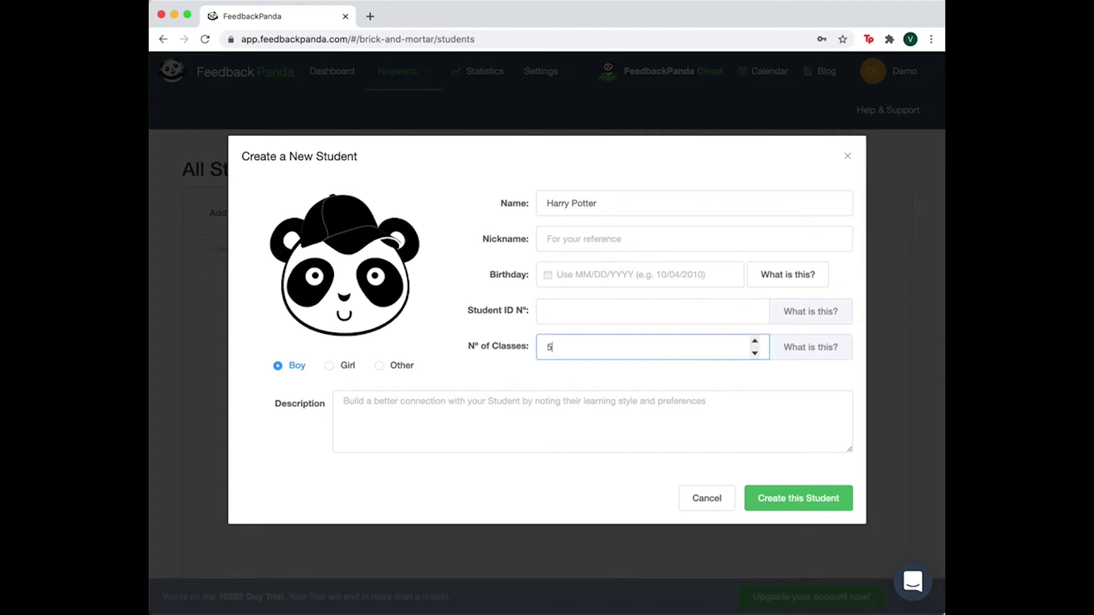
pyautogui.click(414, 426)
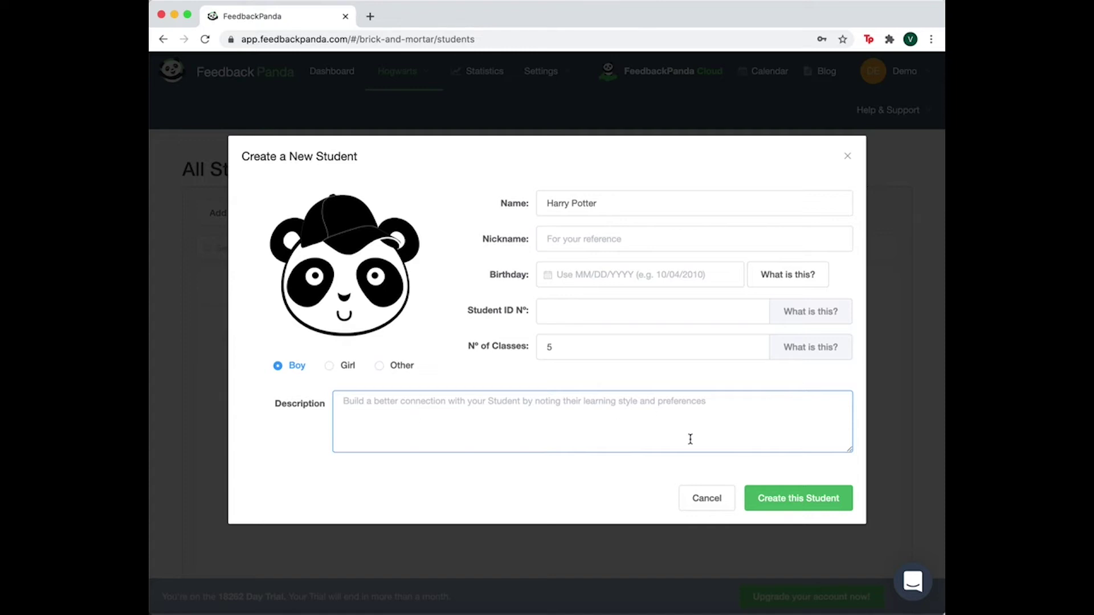
pyautogui.click(770, 497)
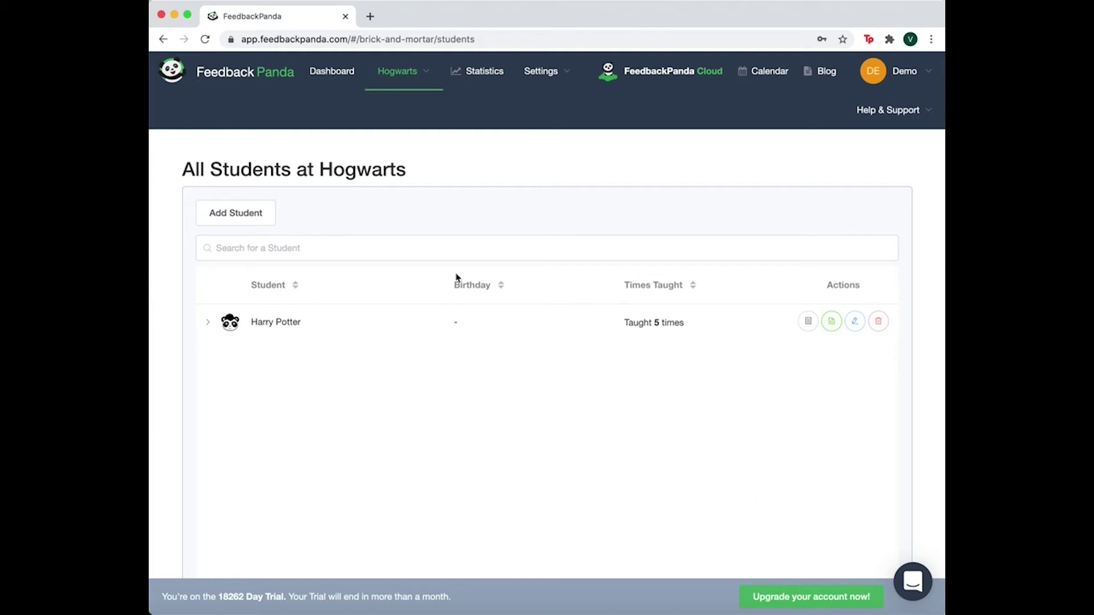
# Add a Hogwarts course 'Potions 101' with descriptive name 'Antidotes'.
pyautogui.moveTo(398, 79)
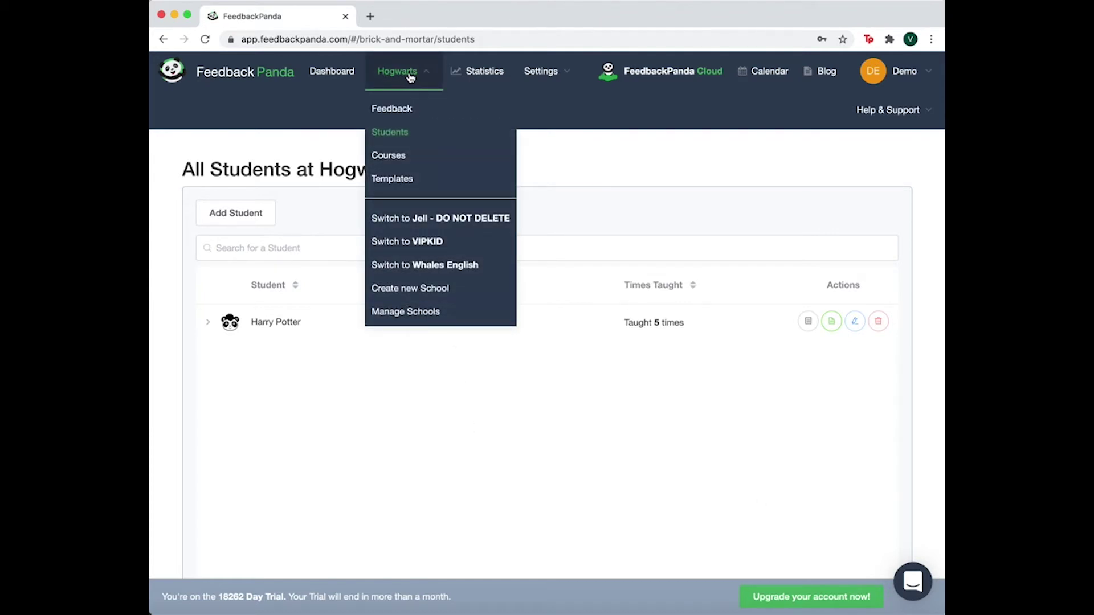
pyautogui.click(397, 159)
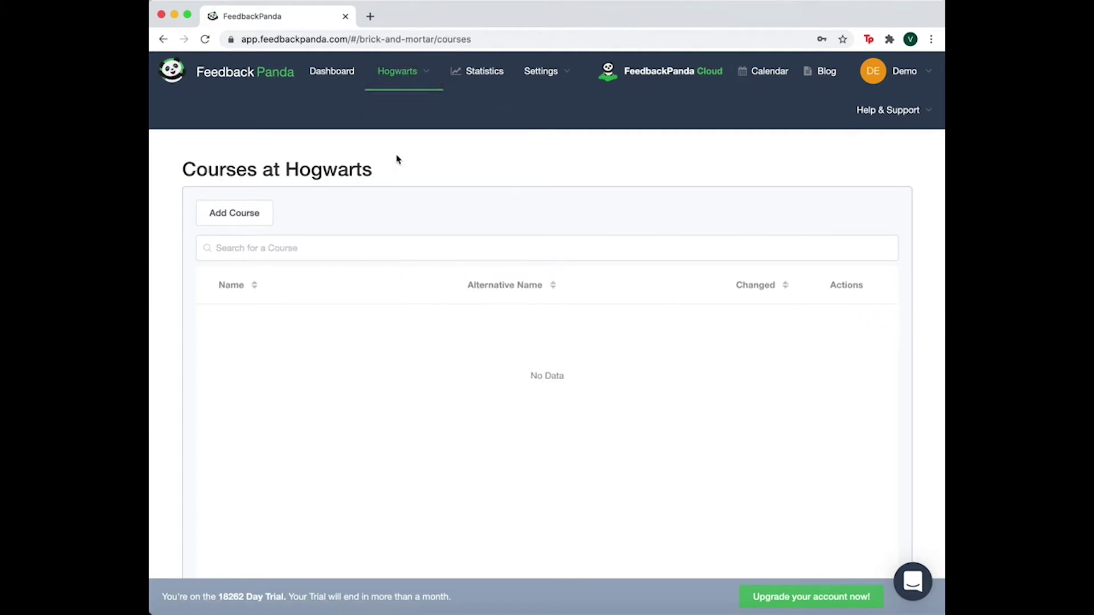
pyautogui.click(225, 222)
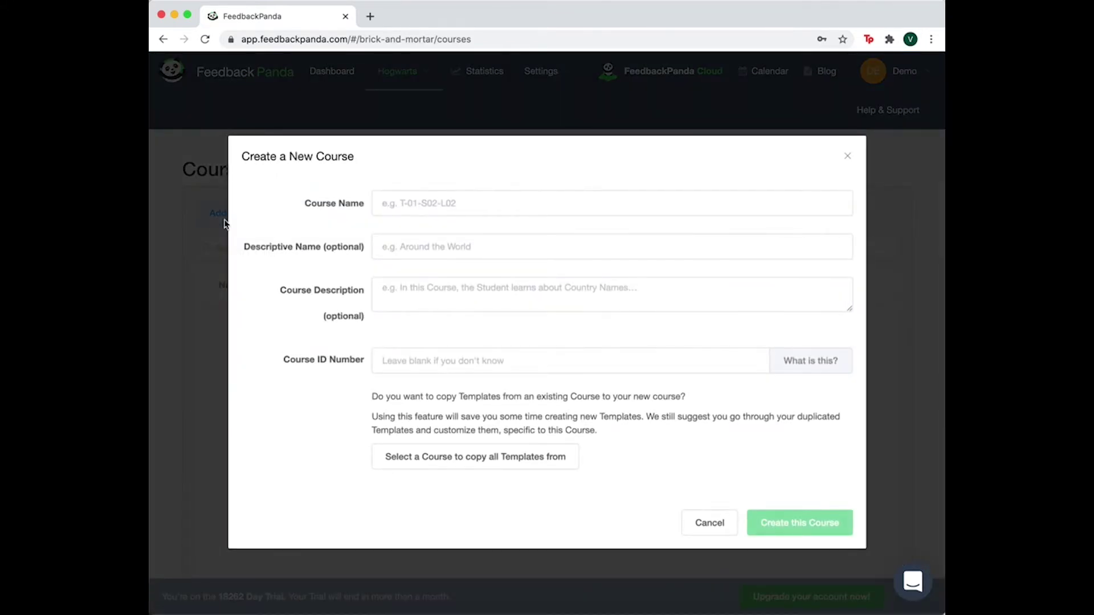
pyautogui.click(433, 199)
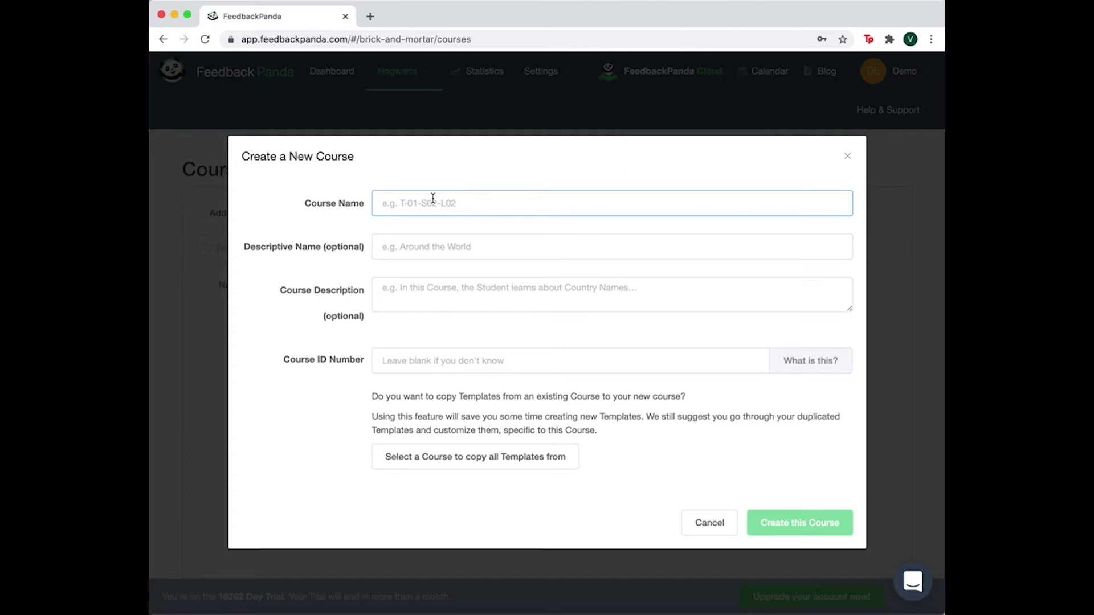
pyautogui.write('Po')
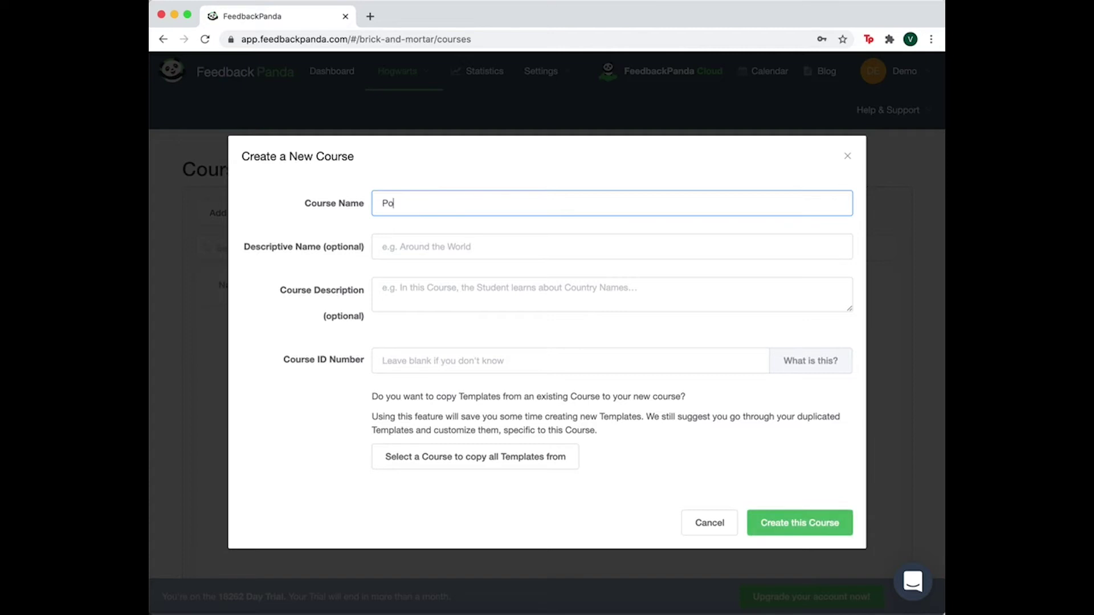
pyautogui.write('tions 101')
pyautogui.click(441, 241)
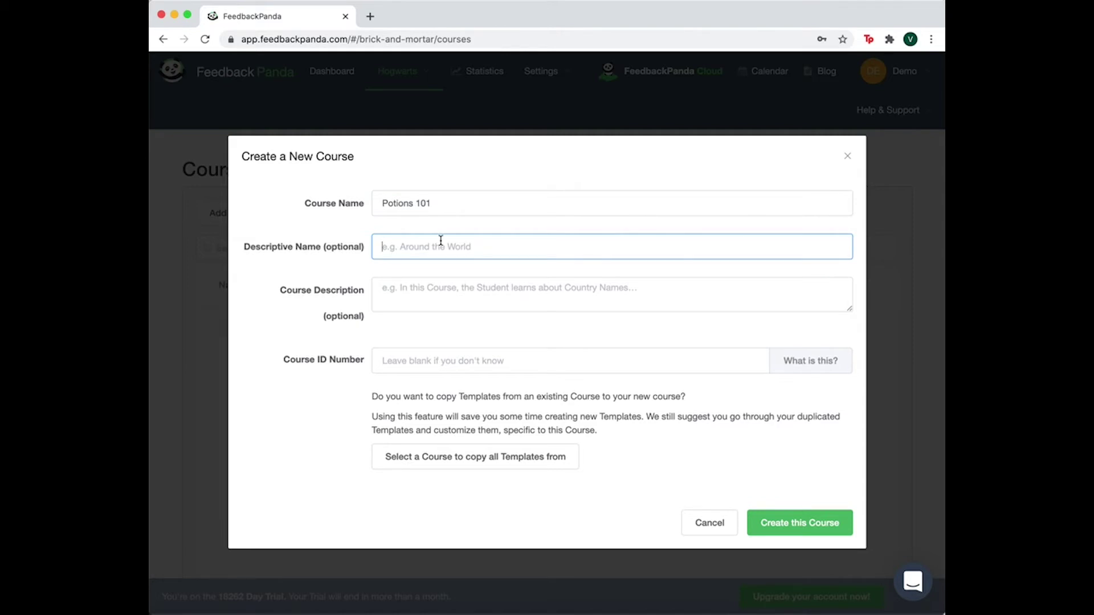
pyautogui.write('Antidotes')
pyautogui.click(790, 527)
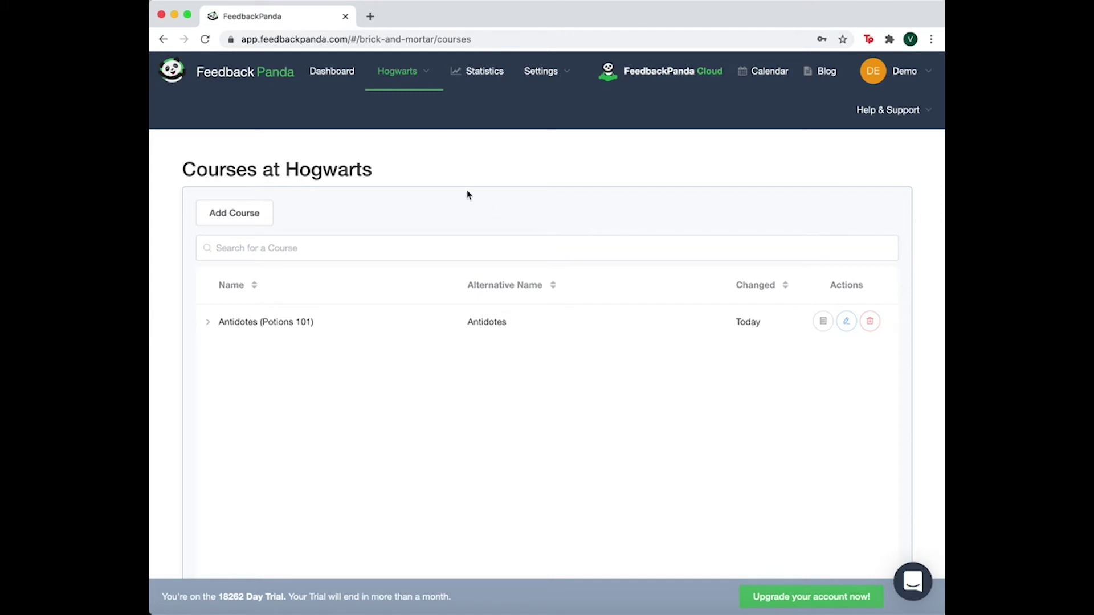
# Start a new Hogwarts template attached to the Potions 101 course.
pyautogui.click(391, 79)
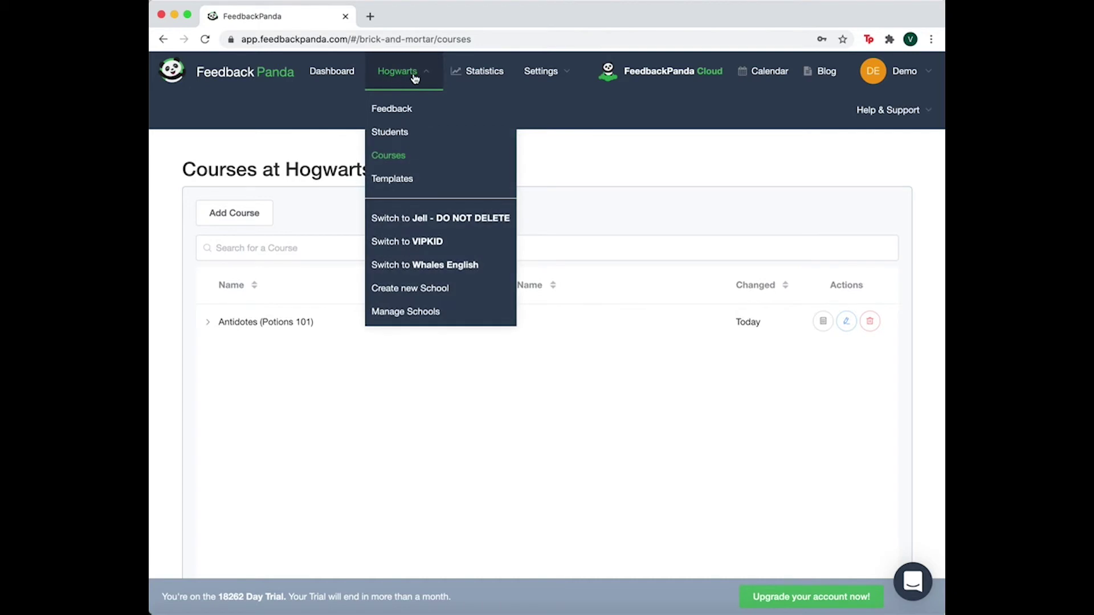
pyautogui.click(408, 182)
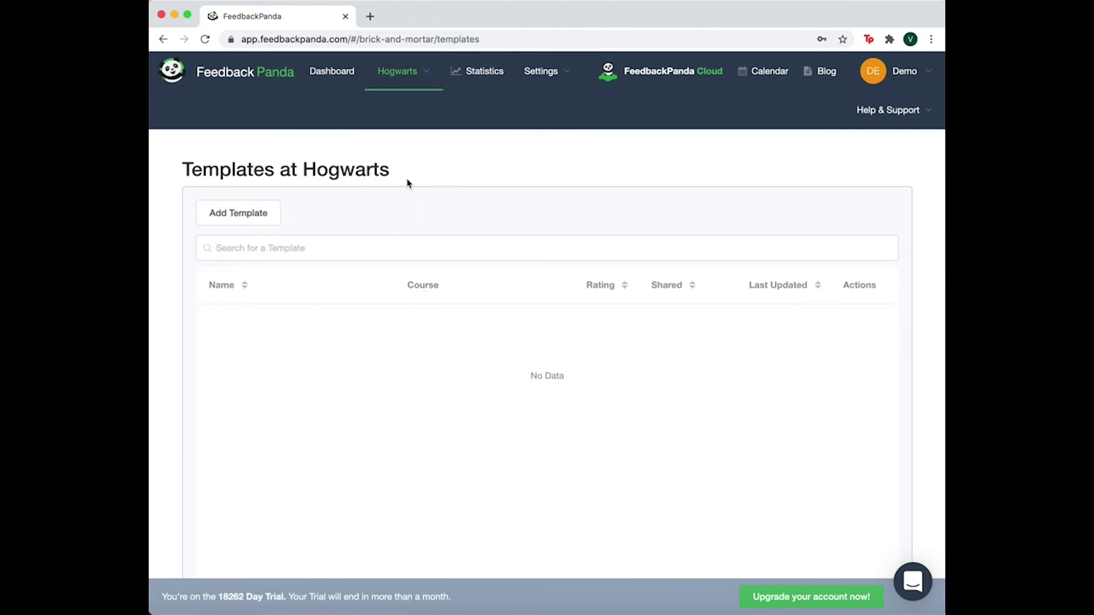
pyautogui.click(244, 220)
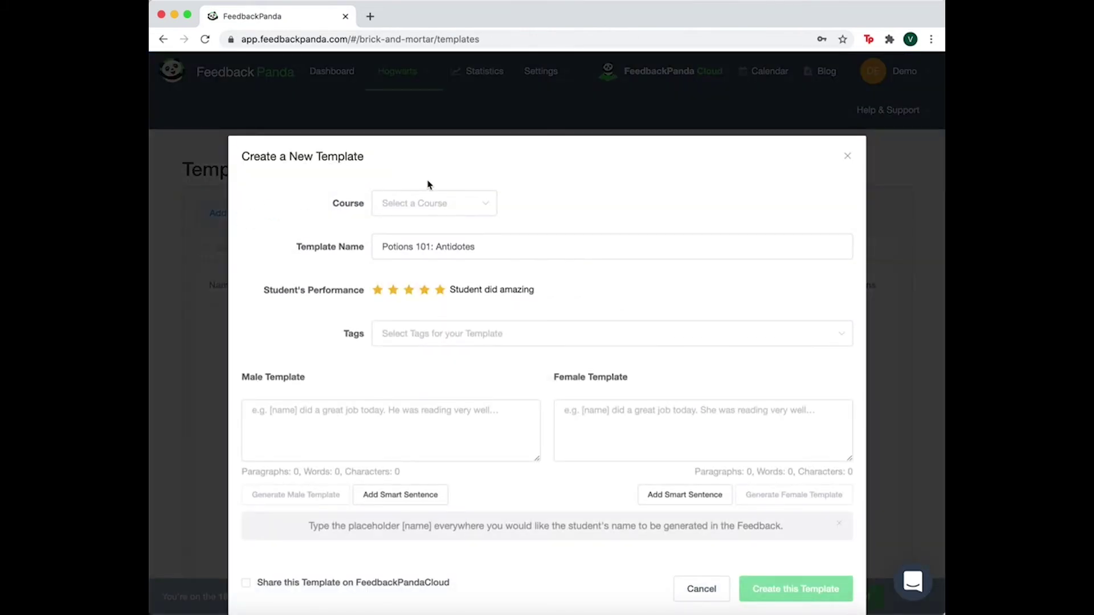
pyautogui.click(485, 206)
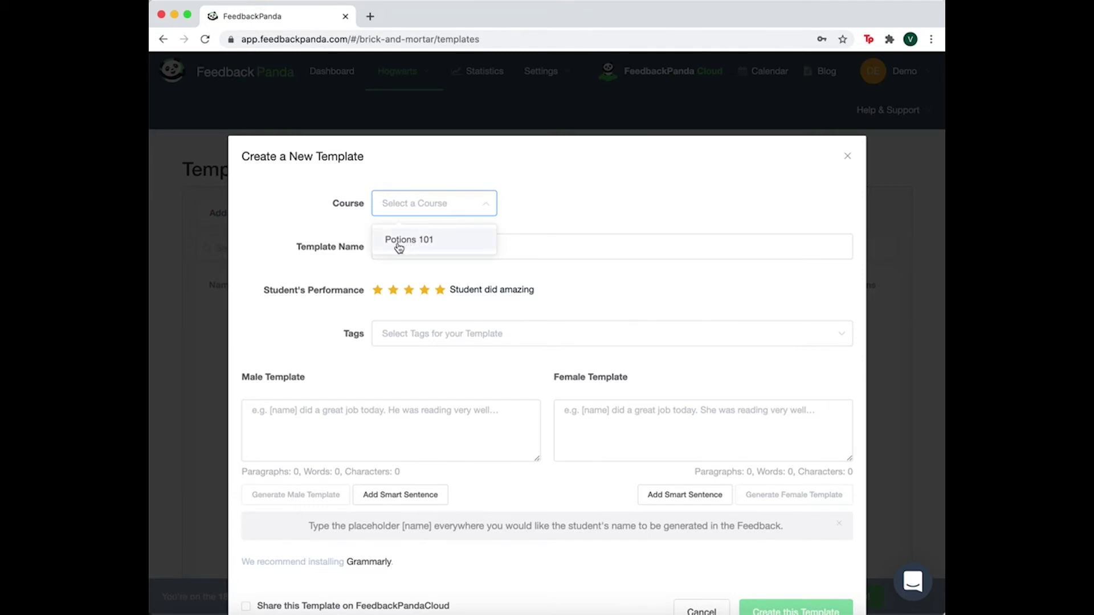
pyautogui.click(431, 240)
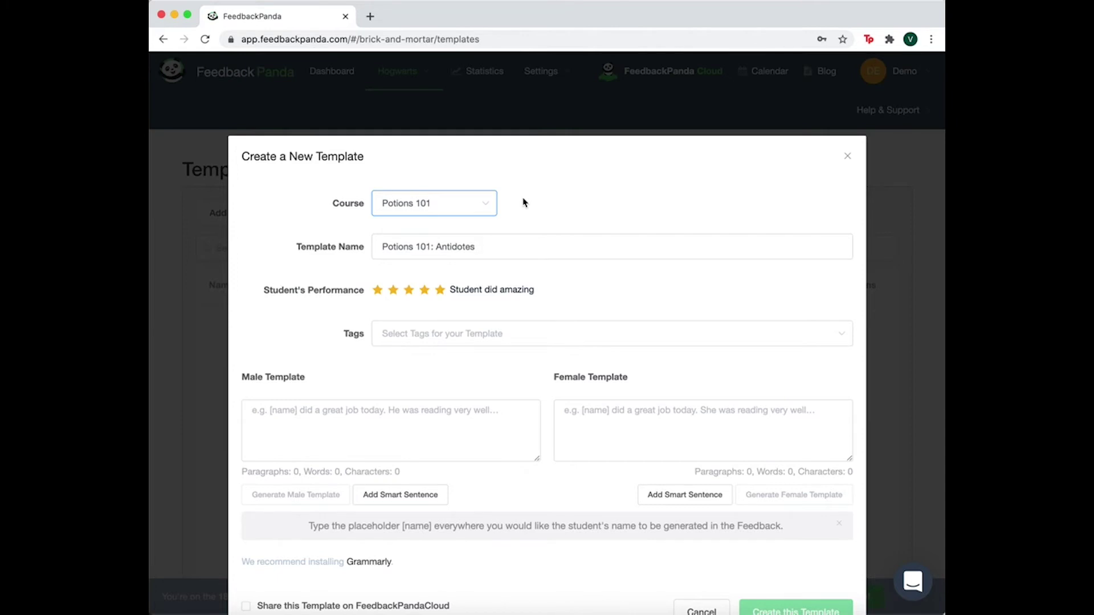
pyautogui.click(493, 243)
# Place the cursor in the Male Template box and highlight the [name] placeholder hint.
pyautogui.click(418, 419)
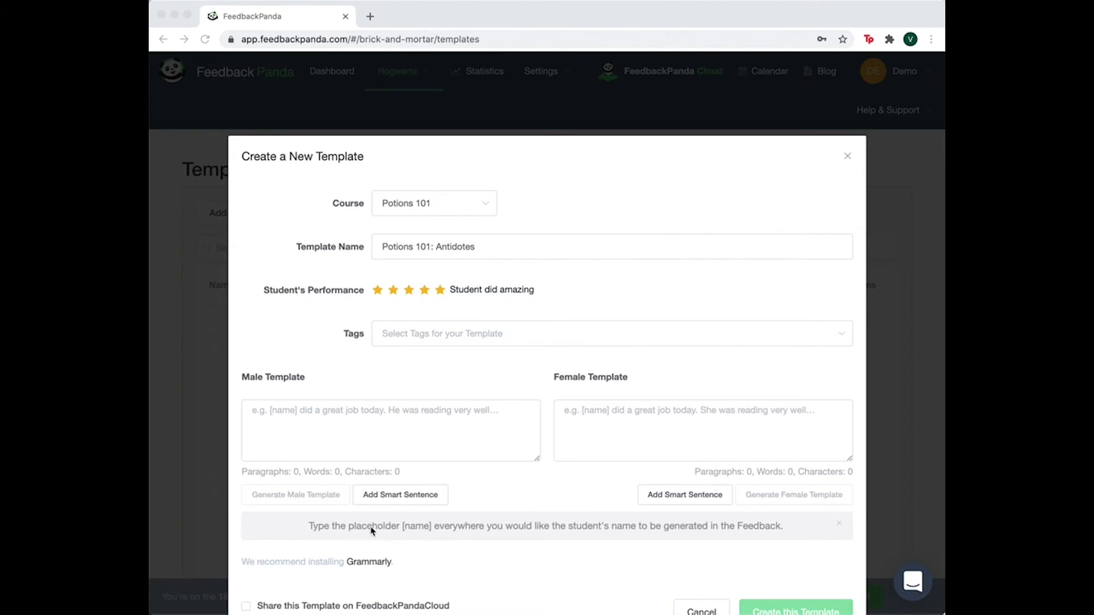
pyautogui.click(313, 530)
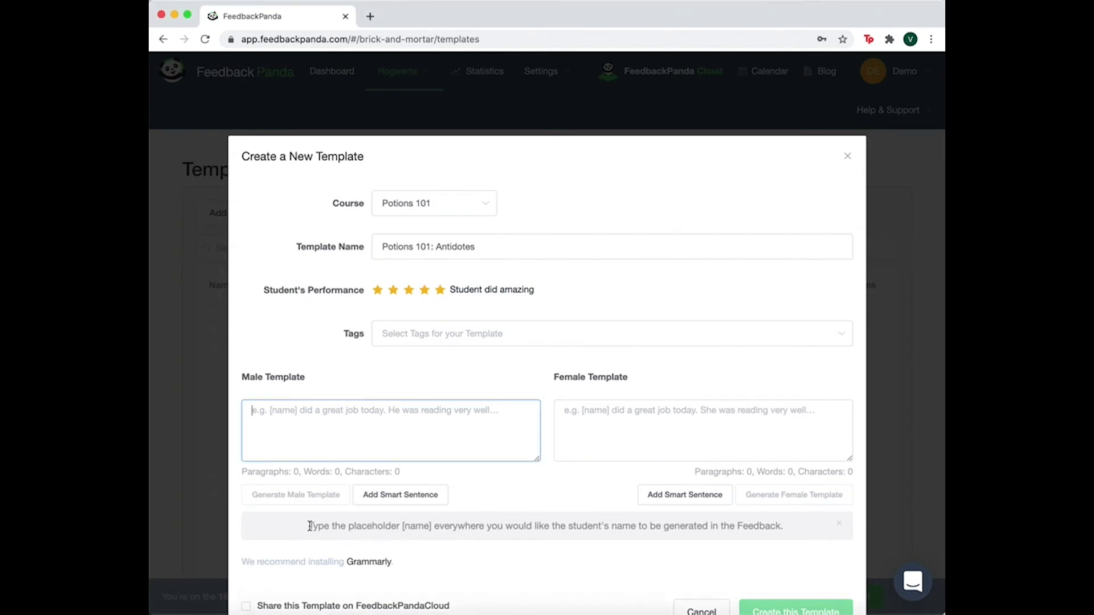
pyautogui.moveTo(309, 525); pyautogui.dragTo(455, 525)
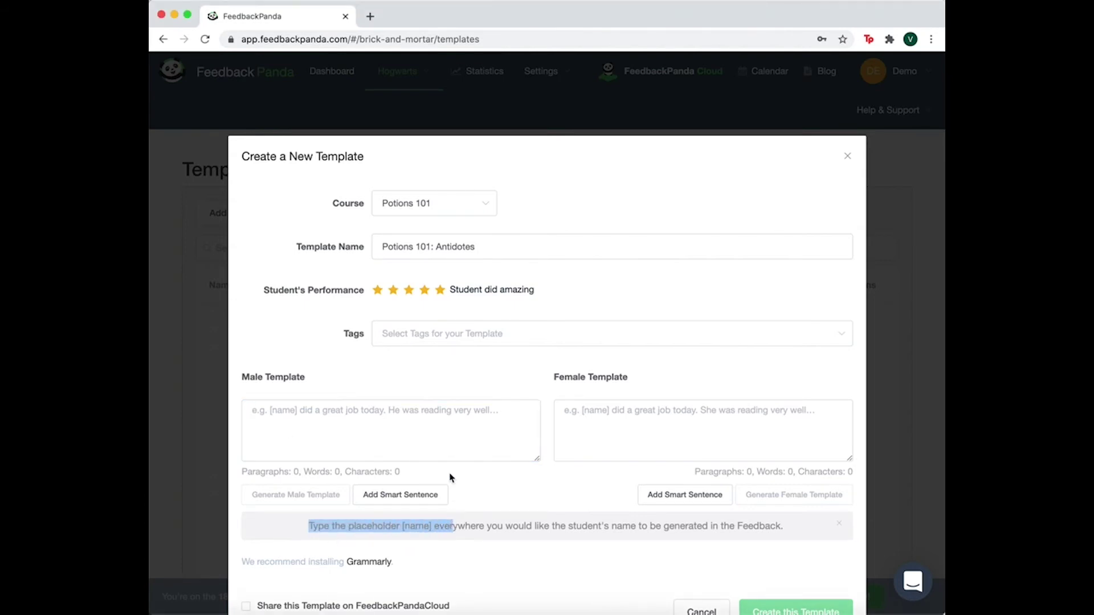
pyautogui.click(448, 430)
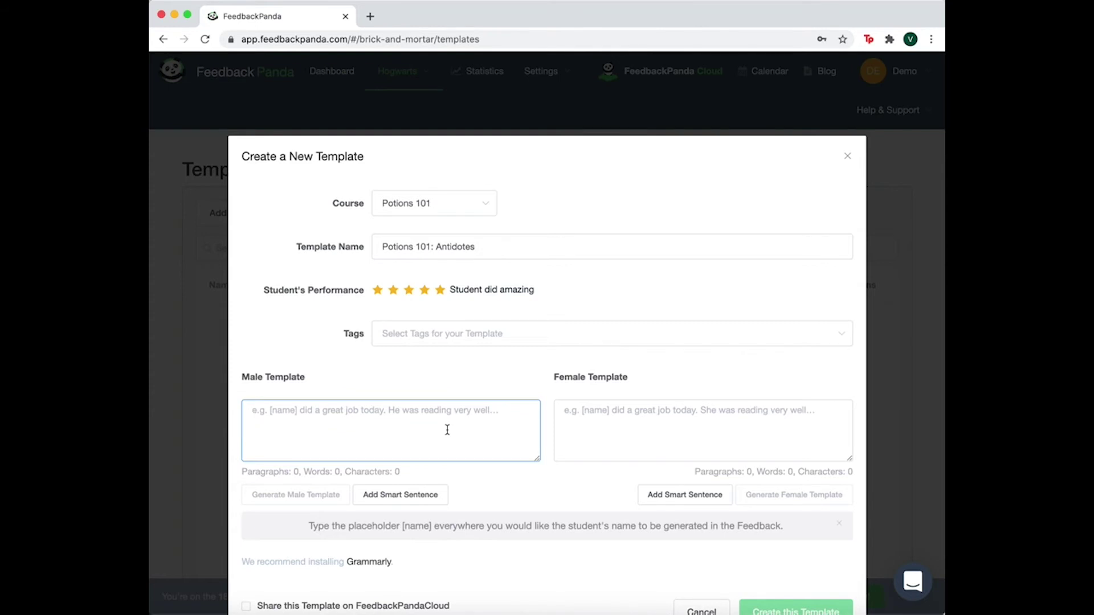
# Write '[name] did a great job today.' and 'He didn't blow up any cauldrons!', then generate the female template.
pyautogui.scroll(-2, 448, 430)
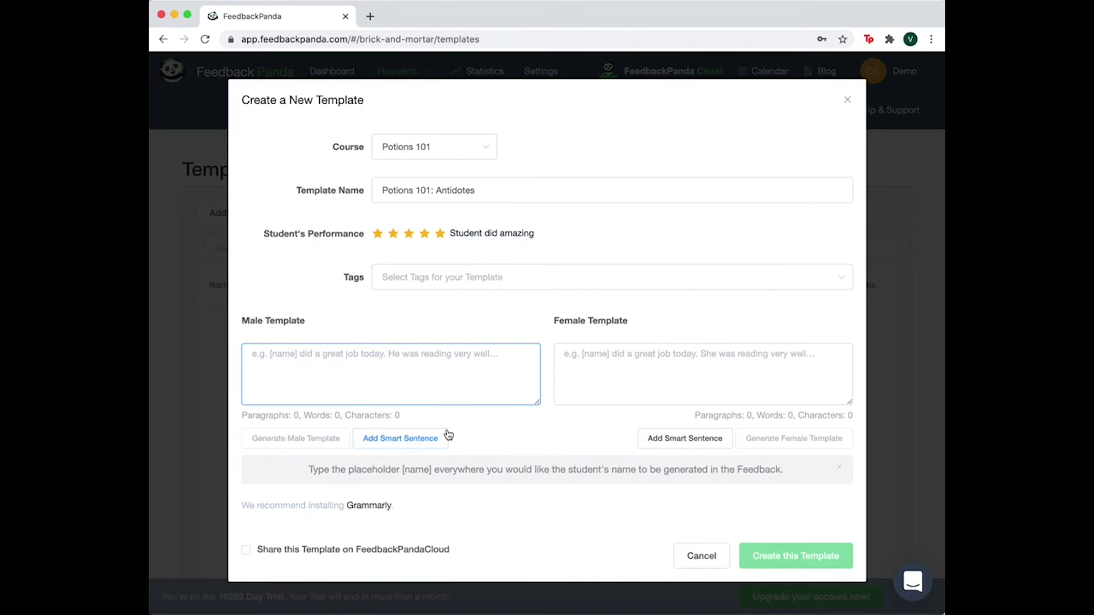
pyautogui.write('[name')
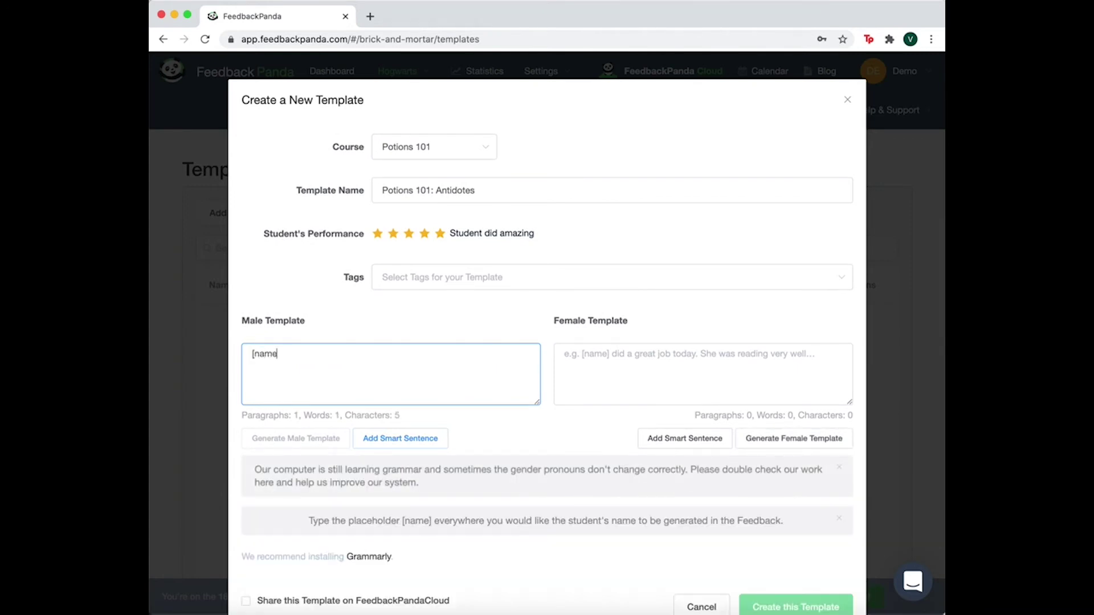
pyautogui.write('] did a great job today.')
pyautogui.press('Return')
pyautogui.press('Return')
pyautogui.write('[na')
pyautogui.press('BackSpace')
pyautogui.press('BackSpace')
pyautogui.press('BackSpace')
pyautogui.write("He didn't b")
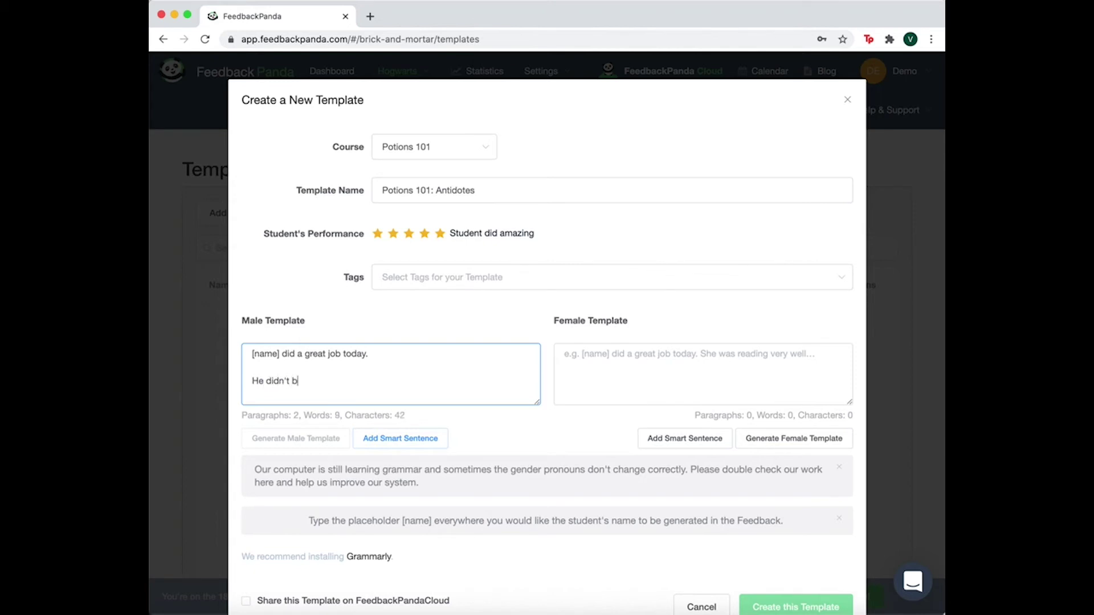
pyautogui.write('low up any cauldrons!')
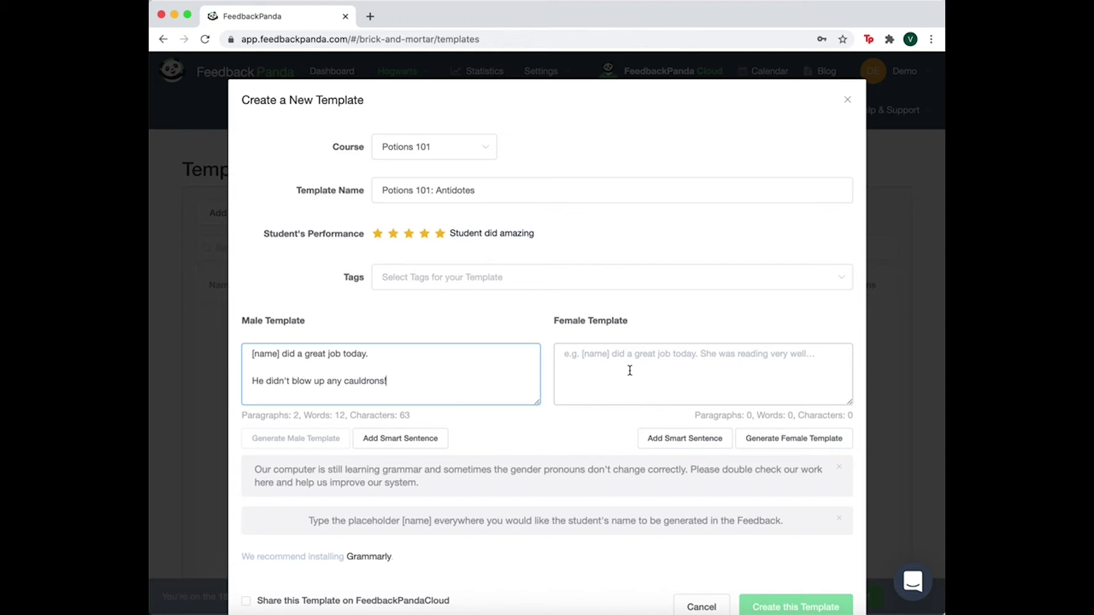
pyautogui.click(781, 440)
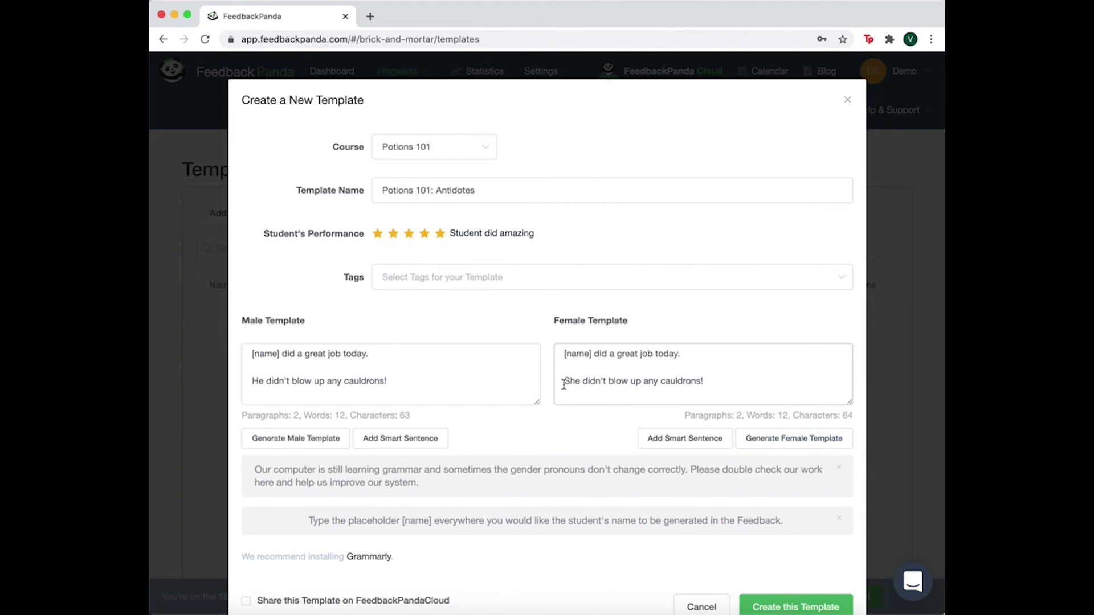
# Check the 'She' wording in the female template and save the Potions 101: Antidotes template.
pyautogui.moveTo(564, 385); pyautogui.dragTo(580, 382)
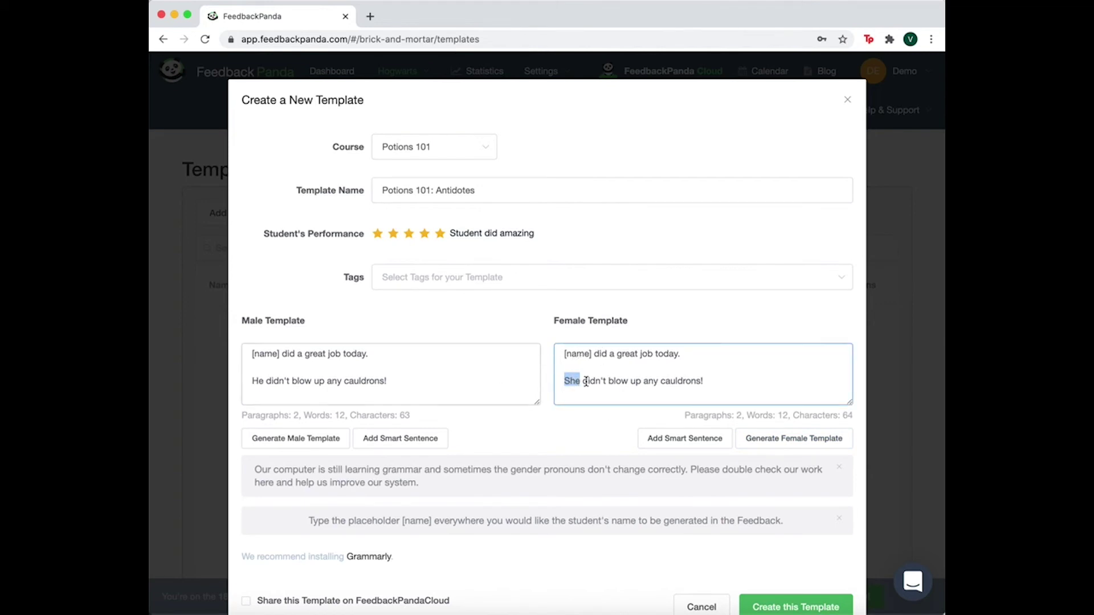
pyautogui.click(710, 383)
pyautogui.moveTo(563, 383); pyautogui.dragTo(581, 381)
pyautogui.click(734, 376)
pyautogui.scroll(-2, 734, 377)
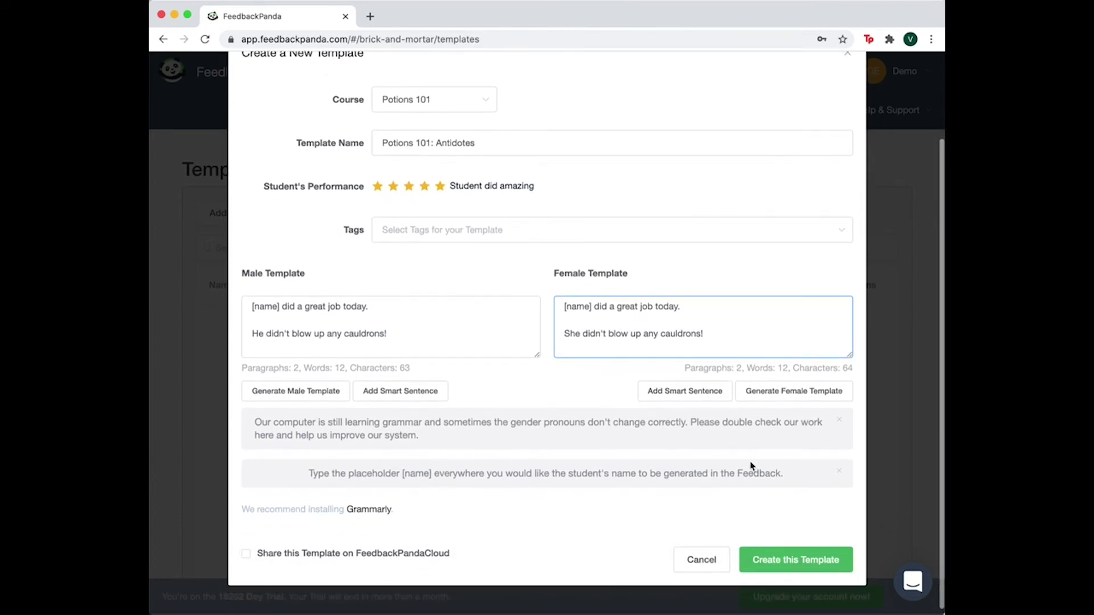
pyautogui.click(779, 563)
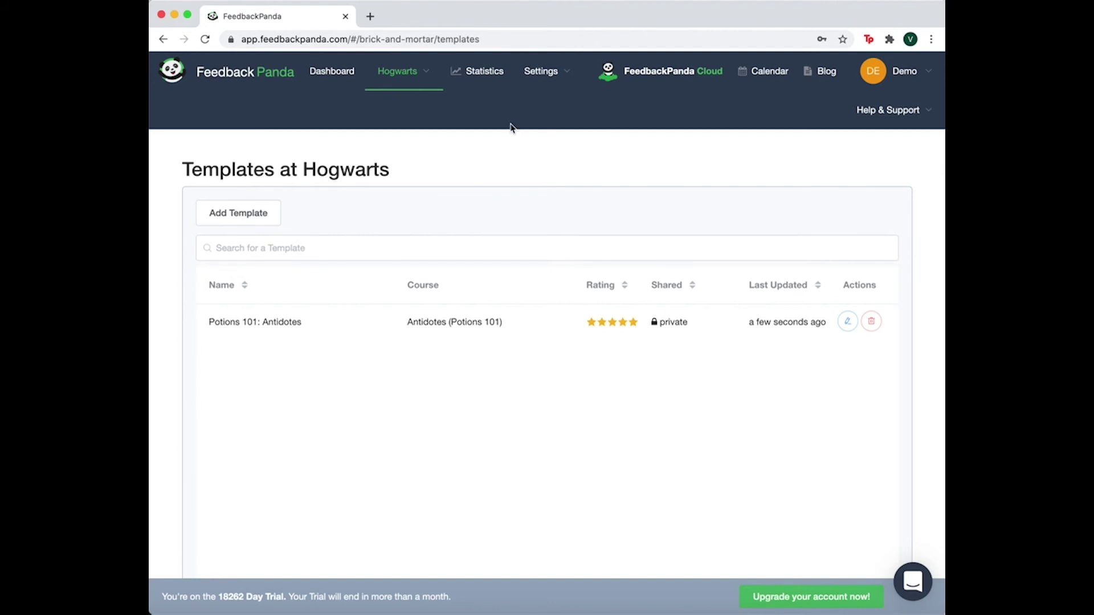
# Generate new feedback for Harry Potter using the Potions 101 course, then cancel the first close prompt.
pyautogui.moveTo(409, 78)
pyautogui.click(394, 130)
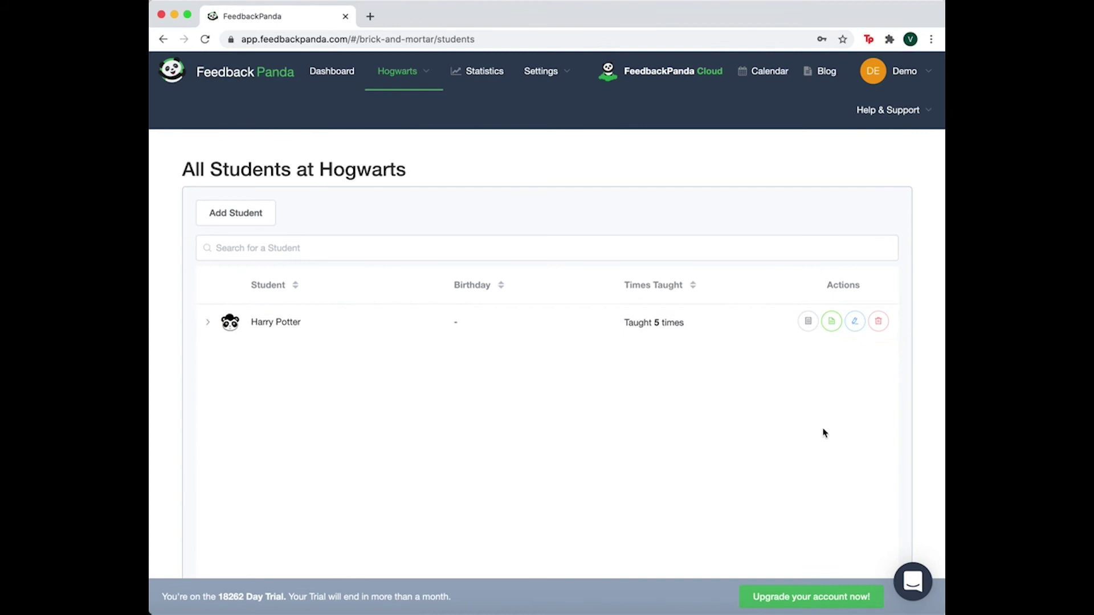
pyautogui.click(831, 323)
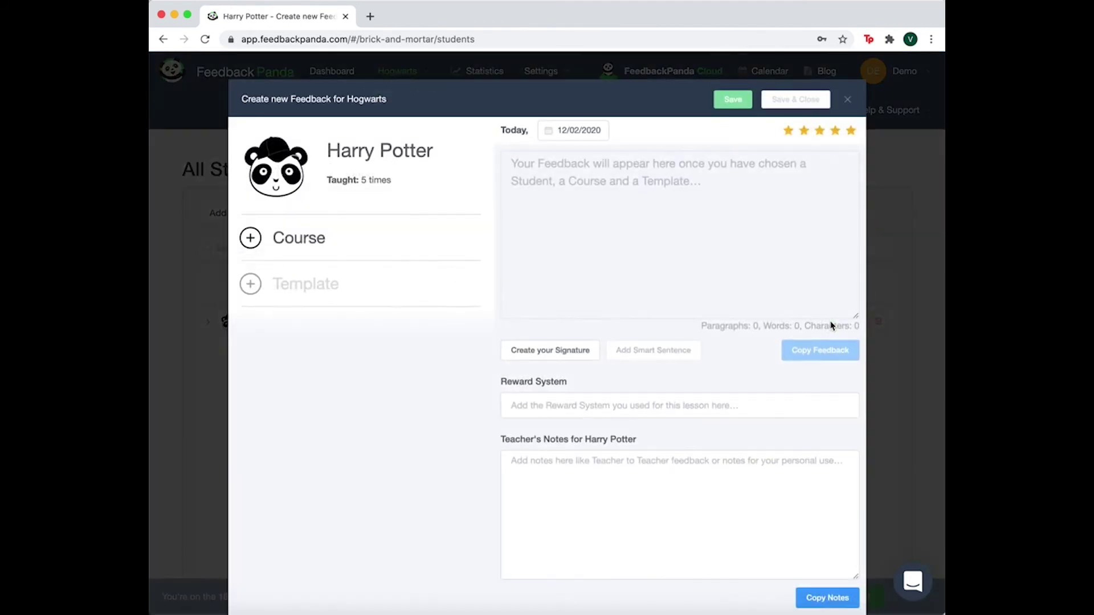
pyautogui.moveTo(369, 251)
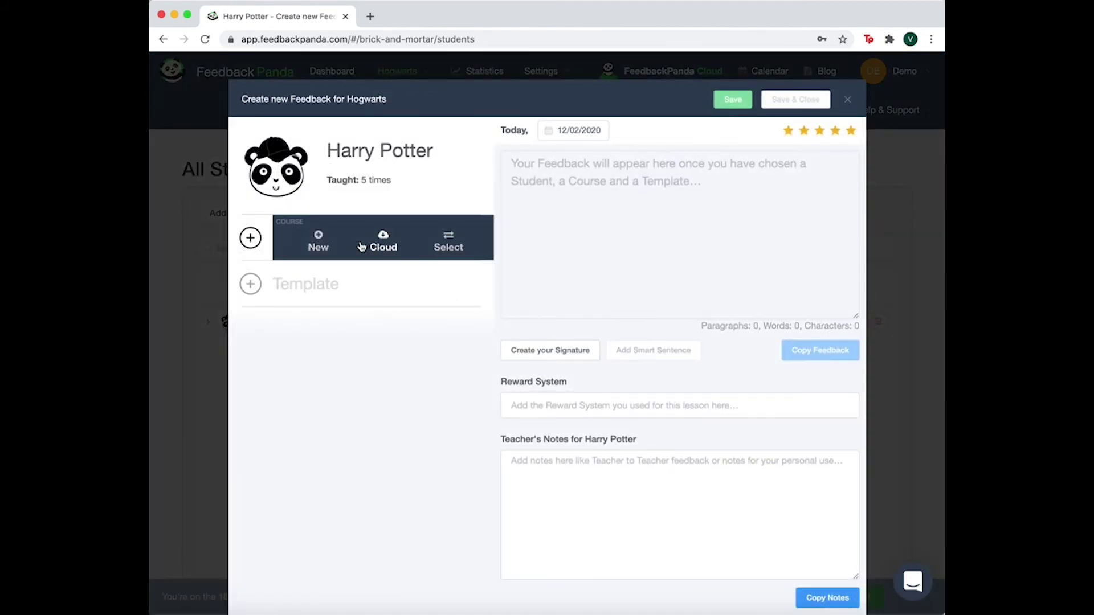
pyautogui.click(459, 243)
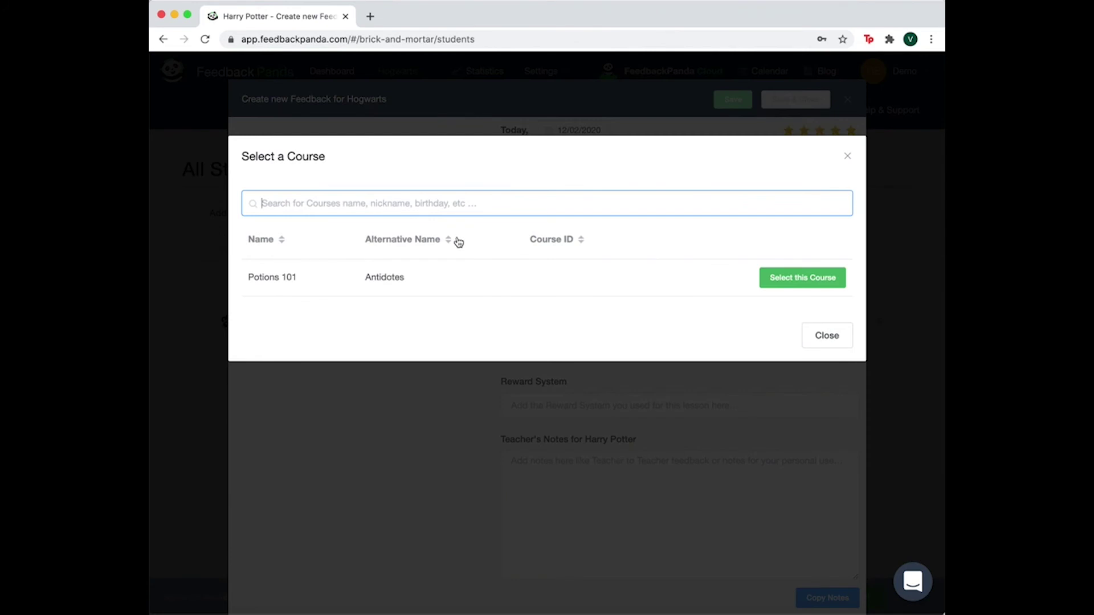
pyautogui.click(785, 276)
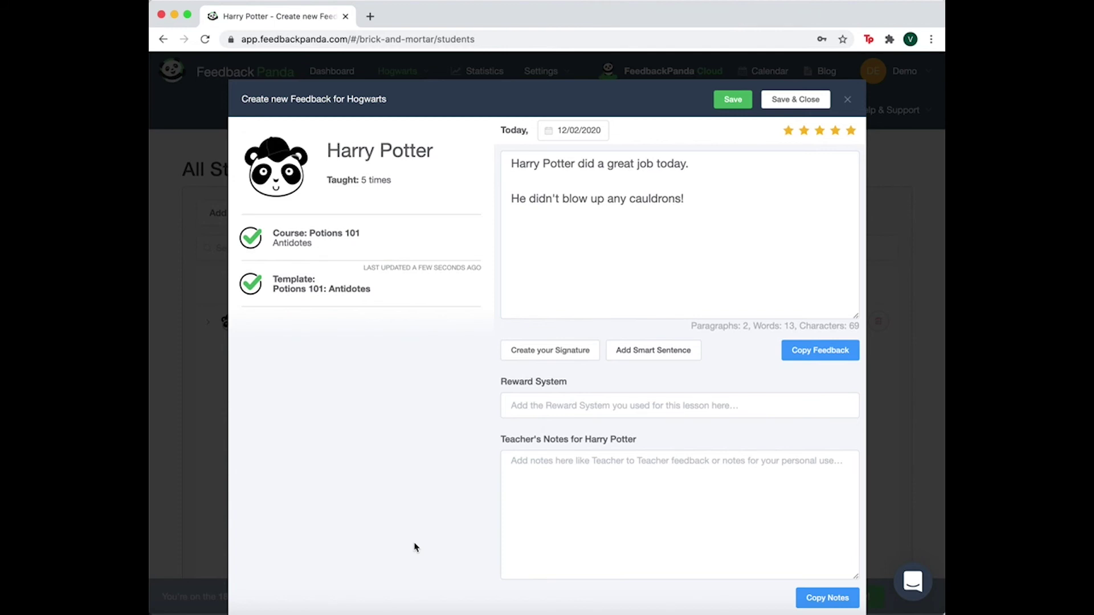
pyautogui.click(848, 100)
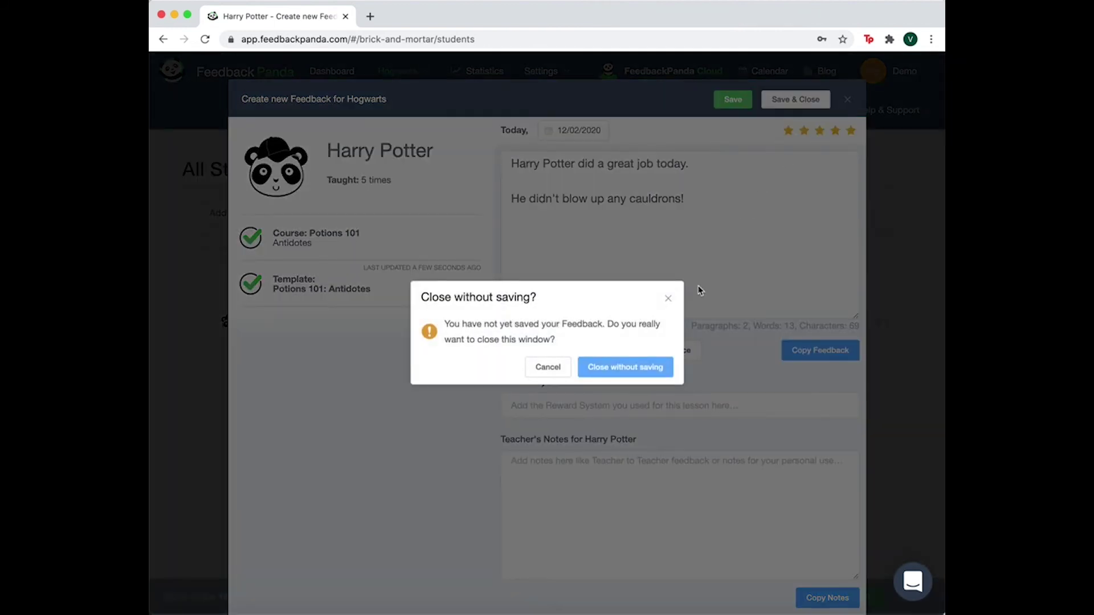
pyautogui.click(547, 368)
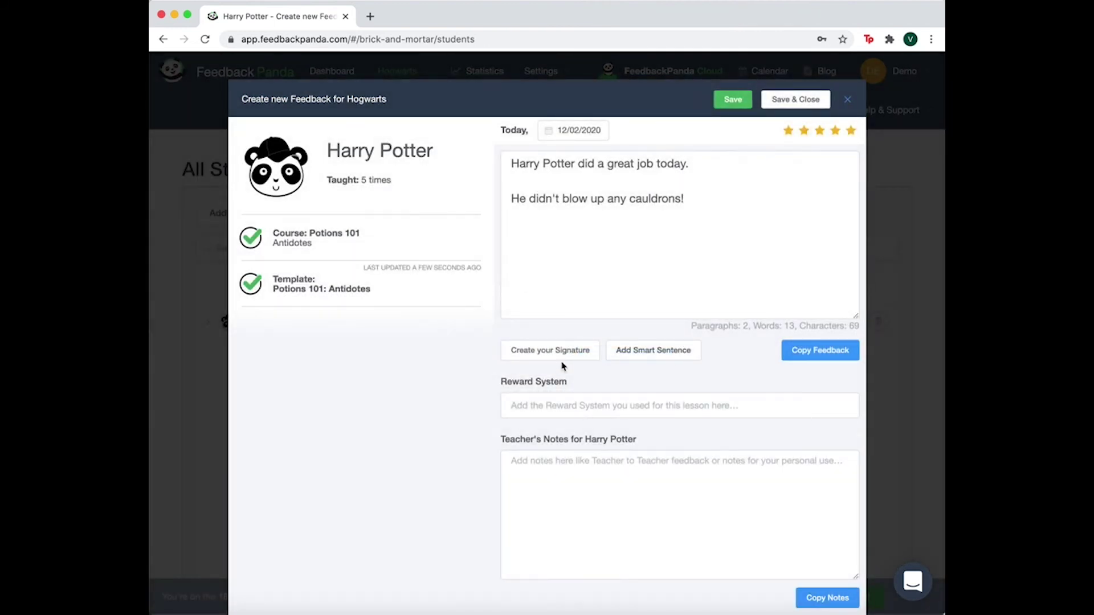
# Discard Harry's unsaved feedback and add girl student 'Hermione Granger'.
pyautogui.click(849, 100)
pyautogui.click(595, 369)
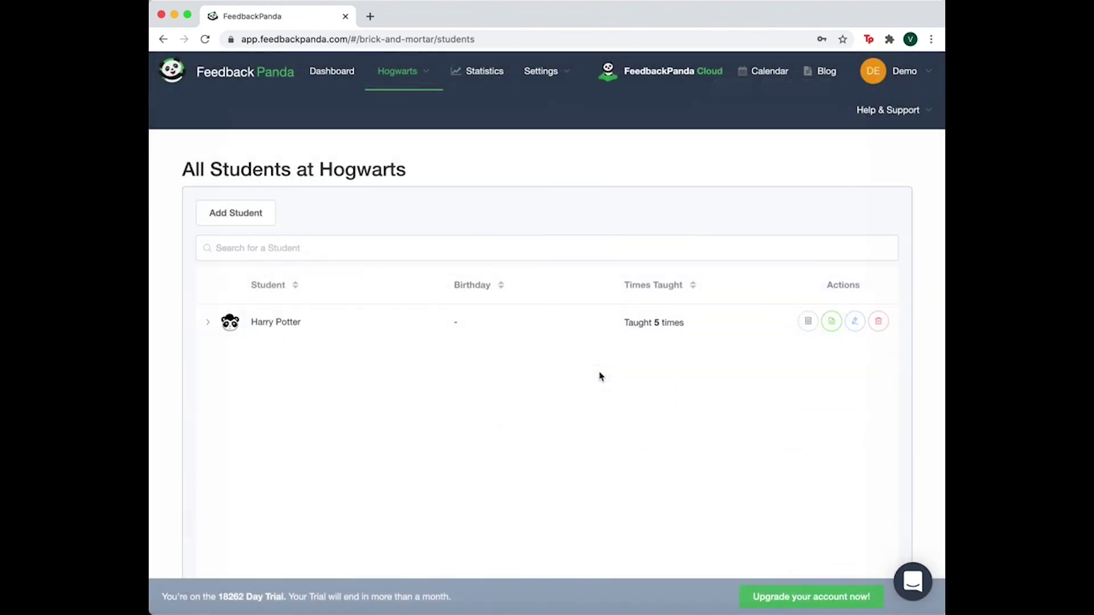
pyautogui.click(260, 222)
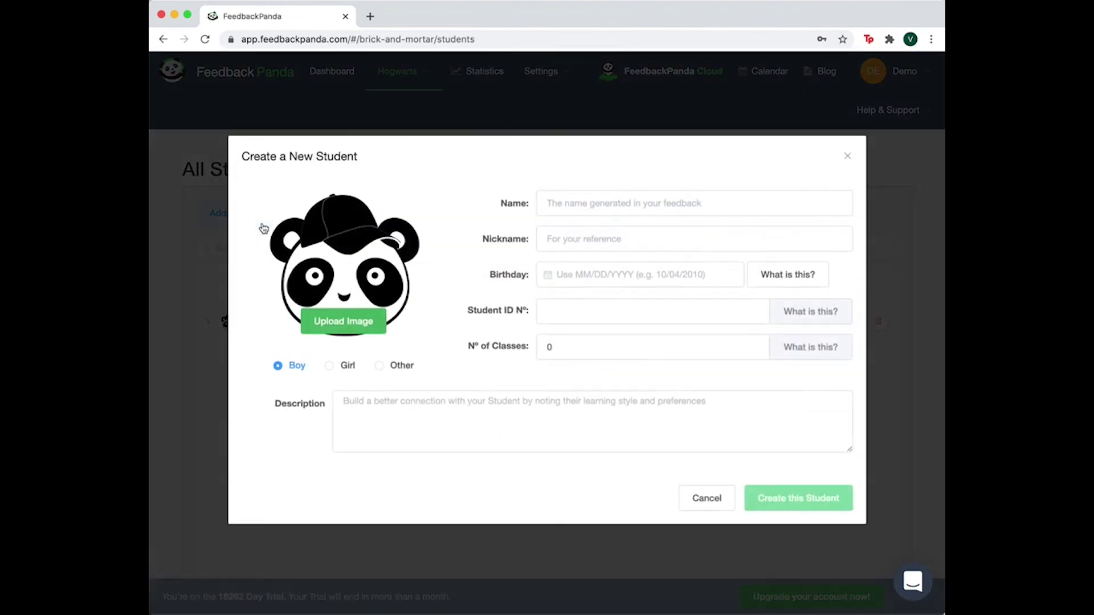
pyautogui.click(330, 366)
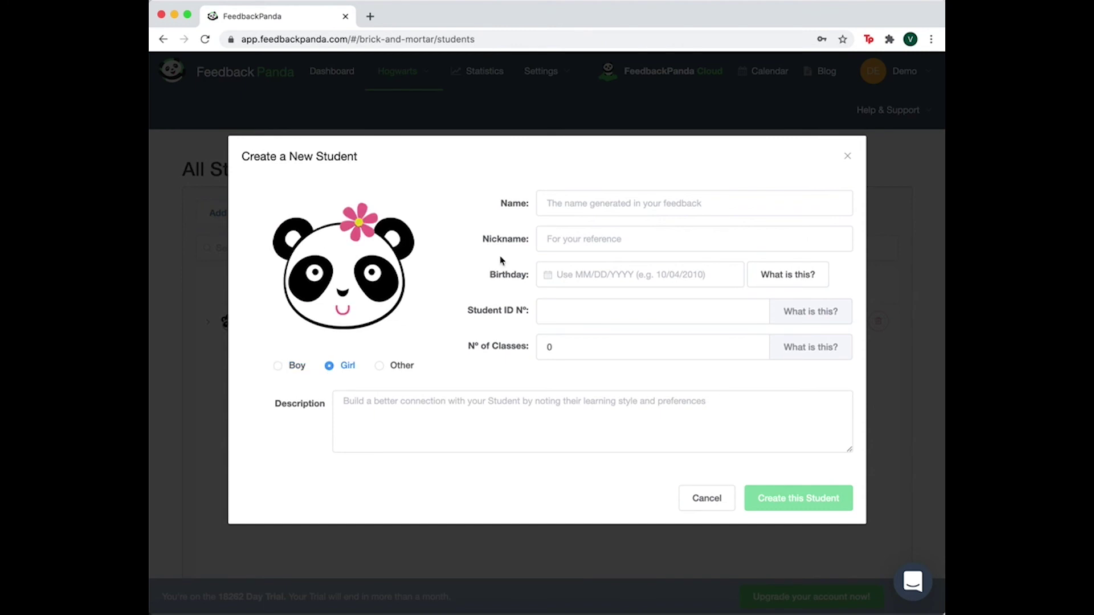
pyautogui.click(587, 201)
pyautogui.write('Hermione')
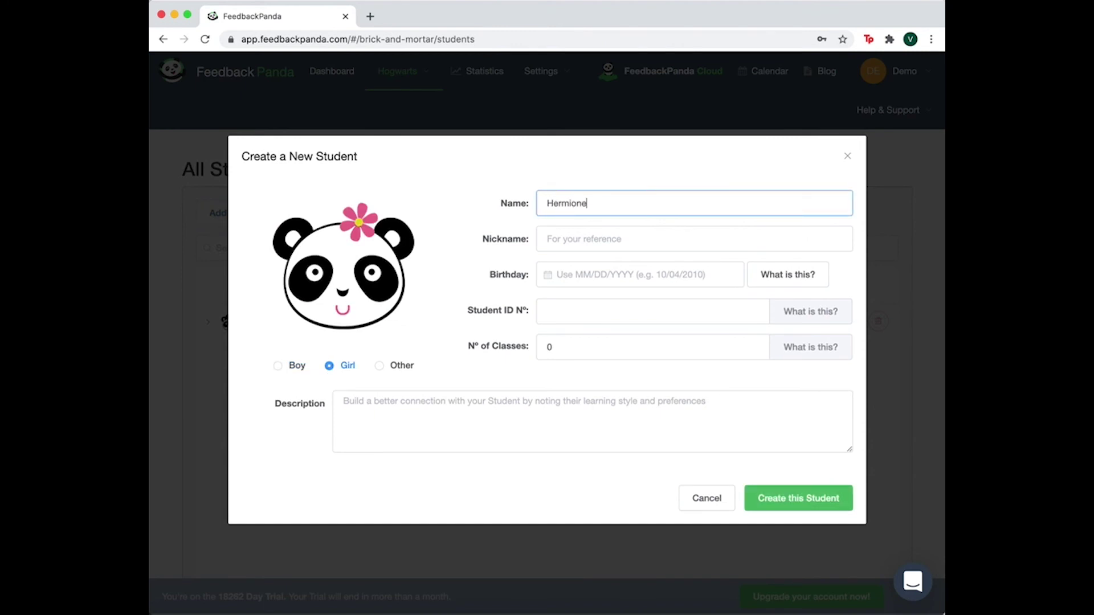
pyautogui.write(' Granger')
pyautogui.click(779, 499)
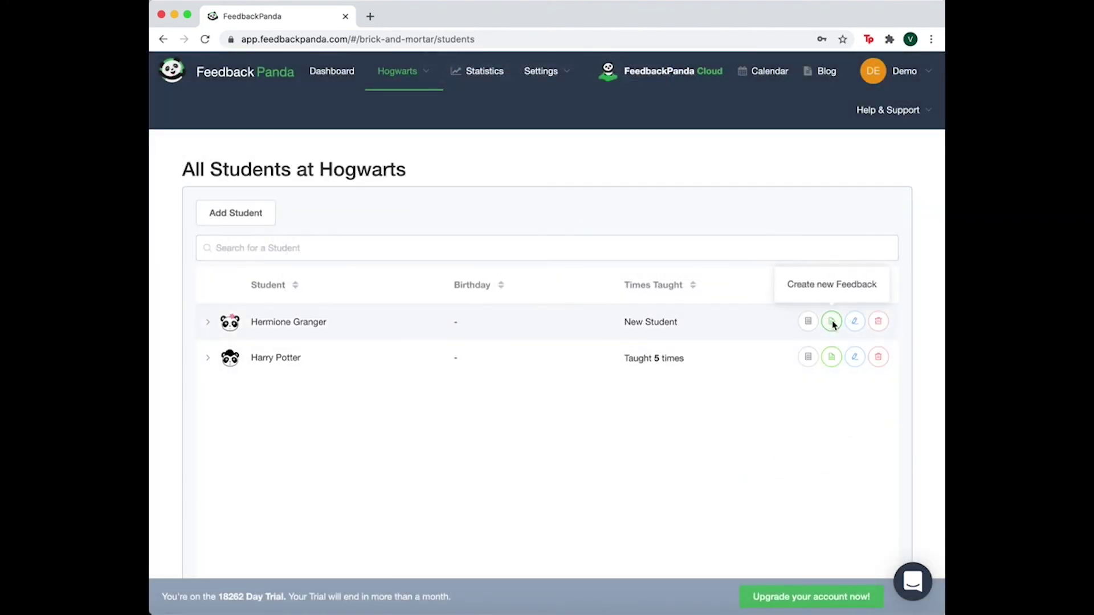
# Start a new feedback for the student and create a new course named 'Charms 101' for it.
pyautogui.click(832, 321)
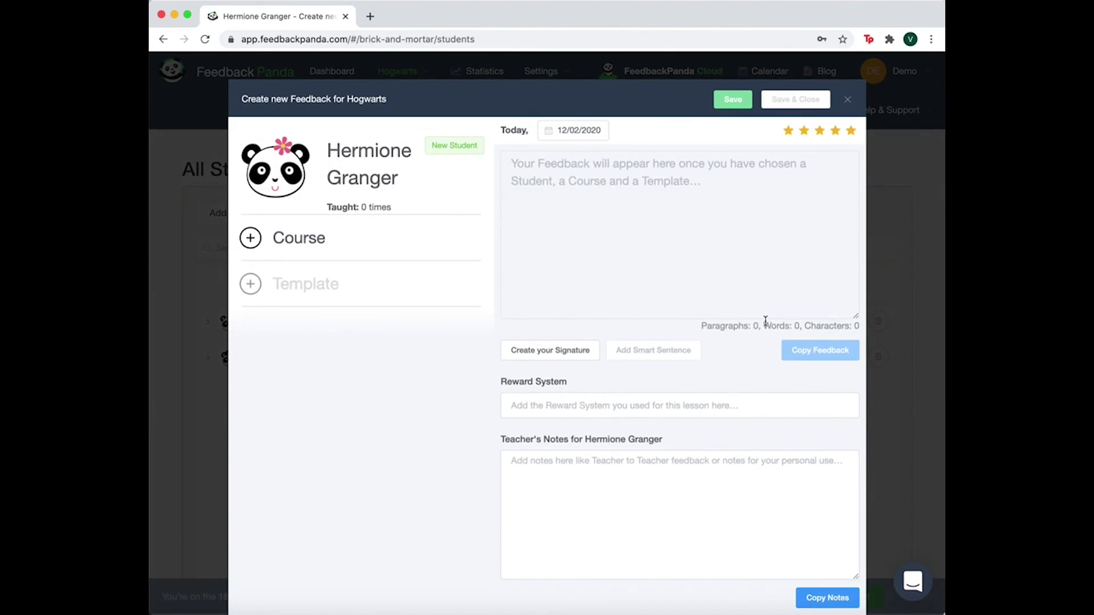
pyautogui.moveTo(450, 250)
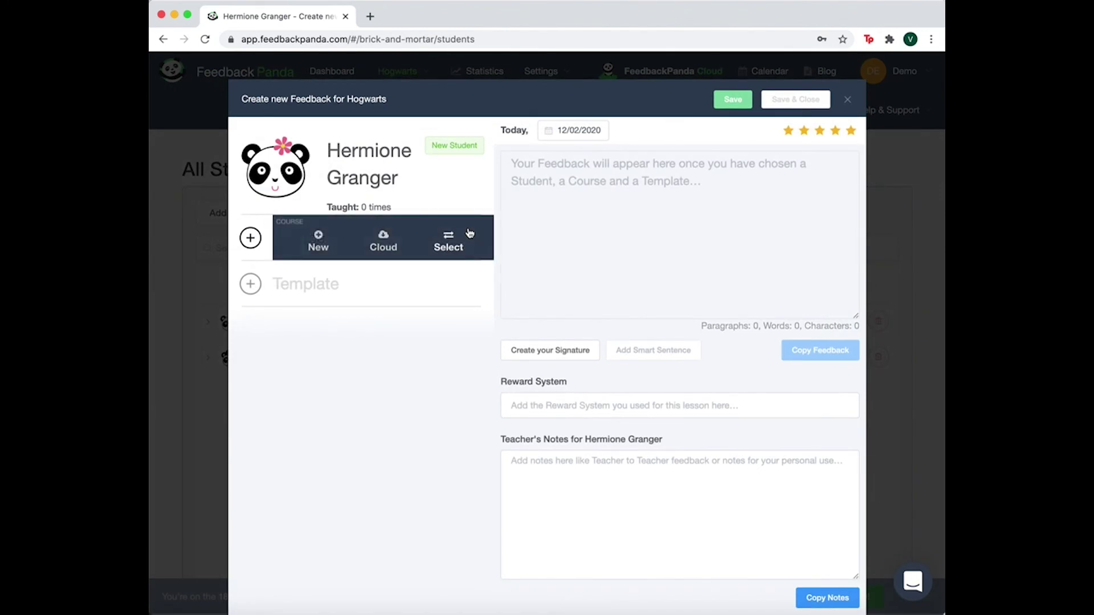
pyautogui.click(315, 250)
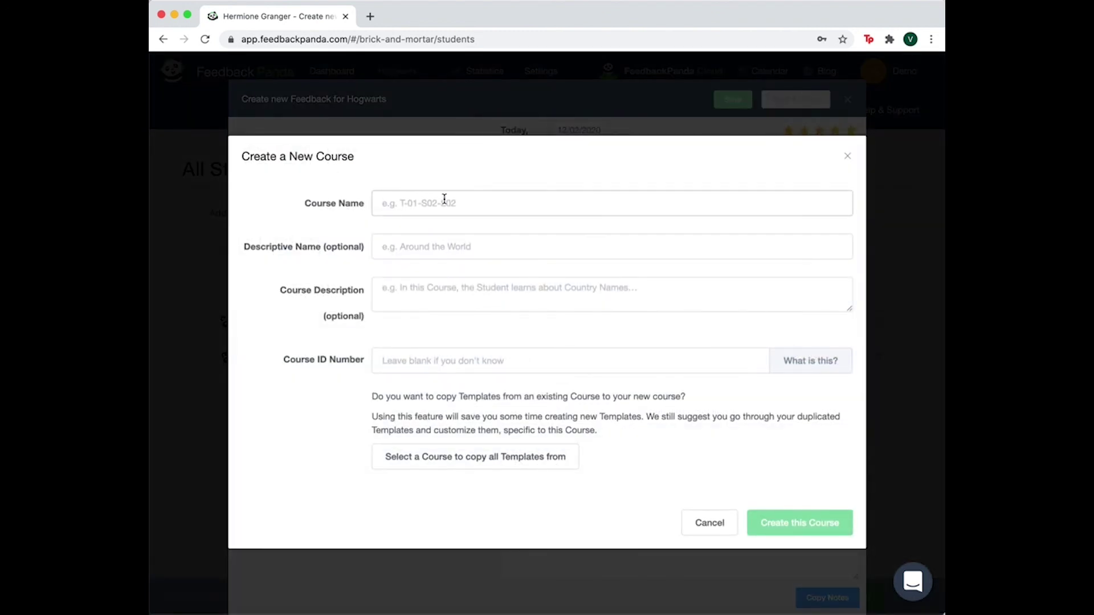
pyautogui.click(445, 199)
pyautogui.write('Charms 1')
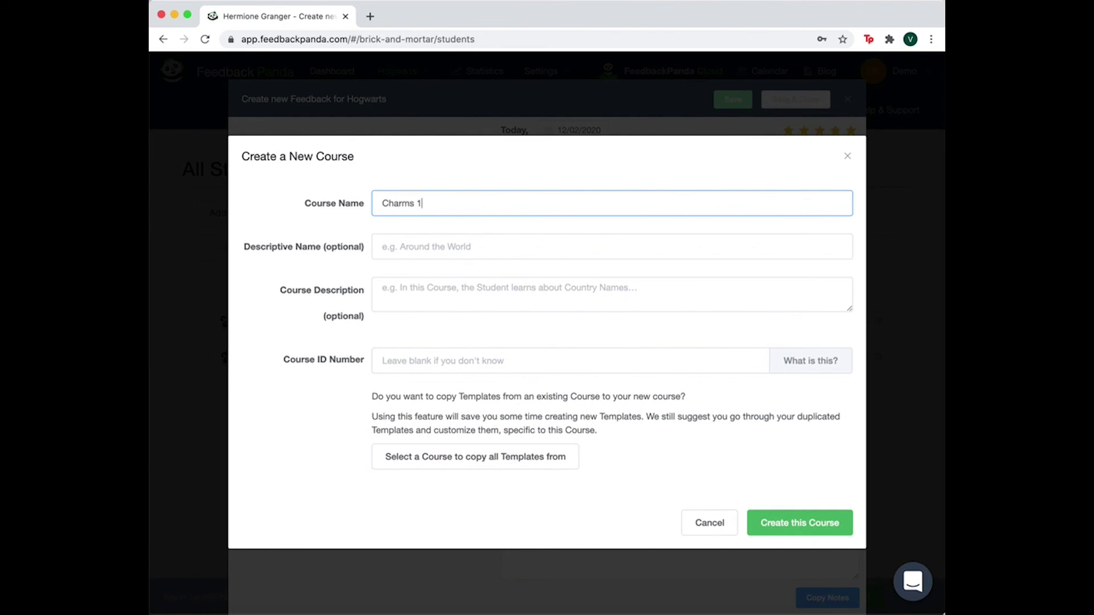
pyautogui.write('01')
pyautogui.click(783, 522)
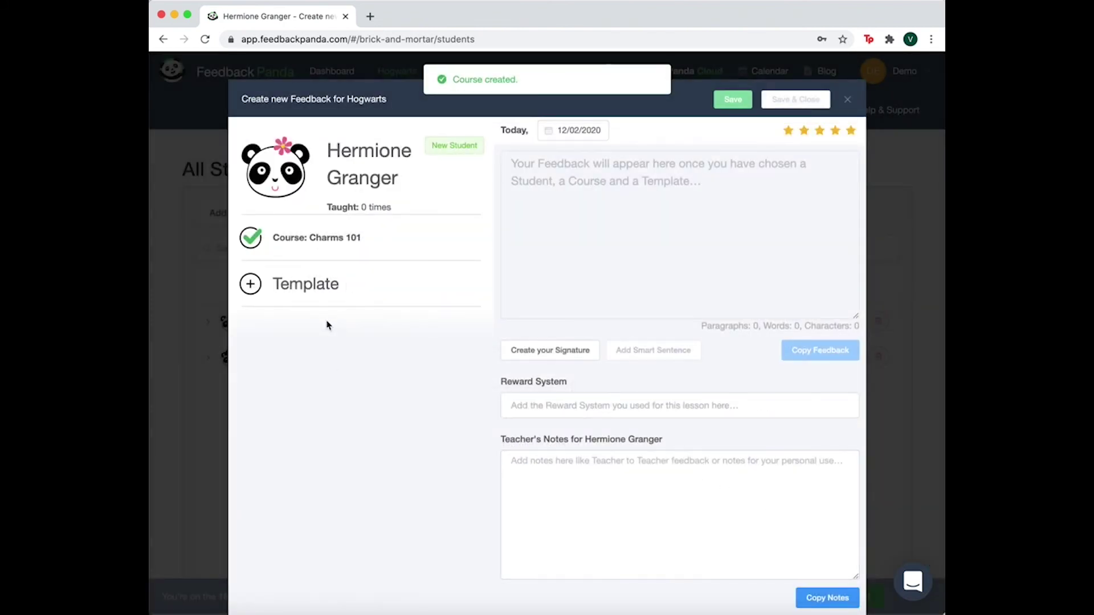
# Start a new template with female text '[name] did great. She knows how to swish and flick for wingardium leviosa perfectly'.
pyautogui.moveTo(319, 288)
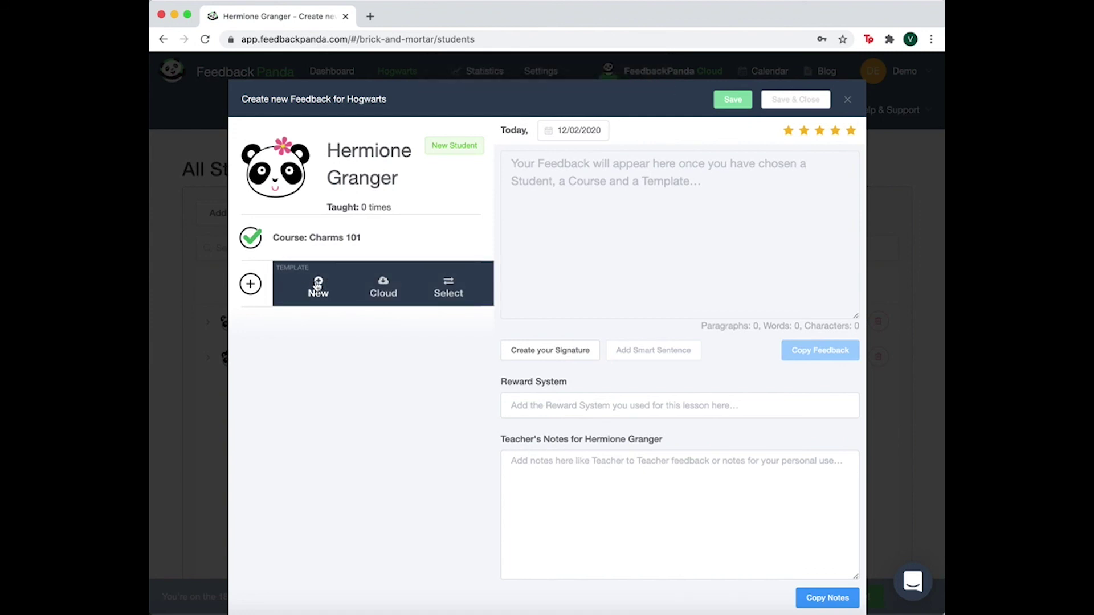
pyautogui.click(318, 286)
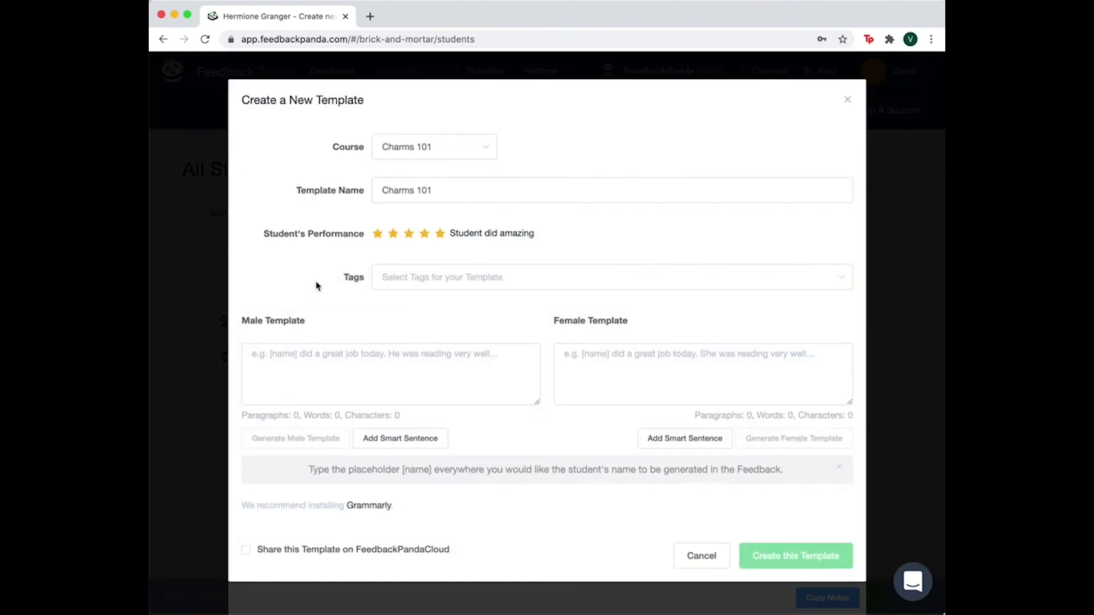
pyautogui.click(590, 366)
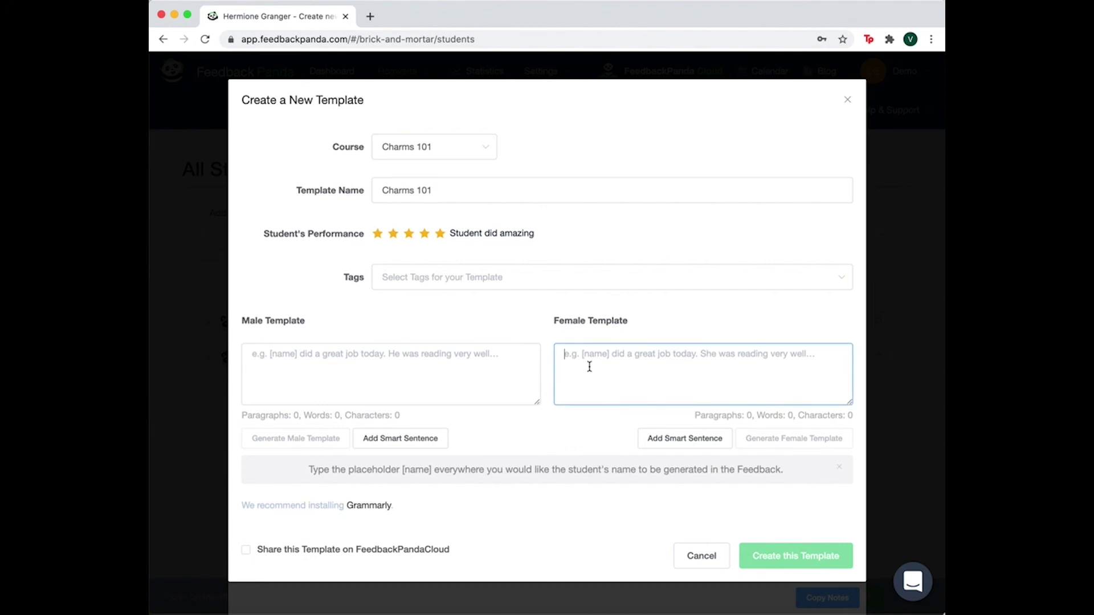
pyautogui.write('[name')
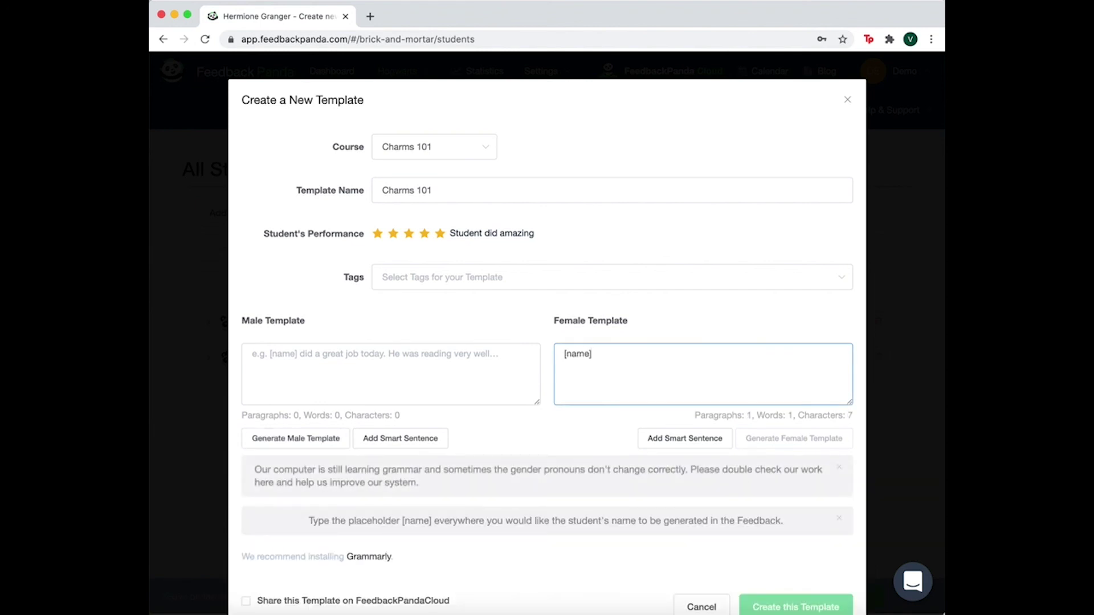
pyautogui.write('] did great.  ')
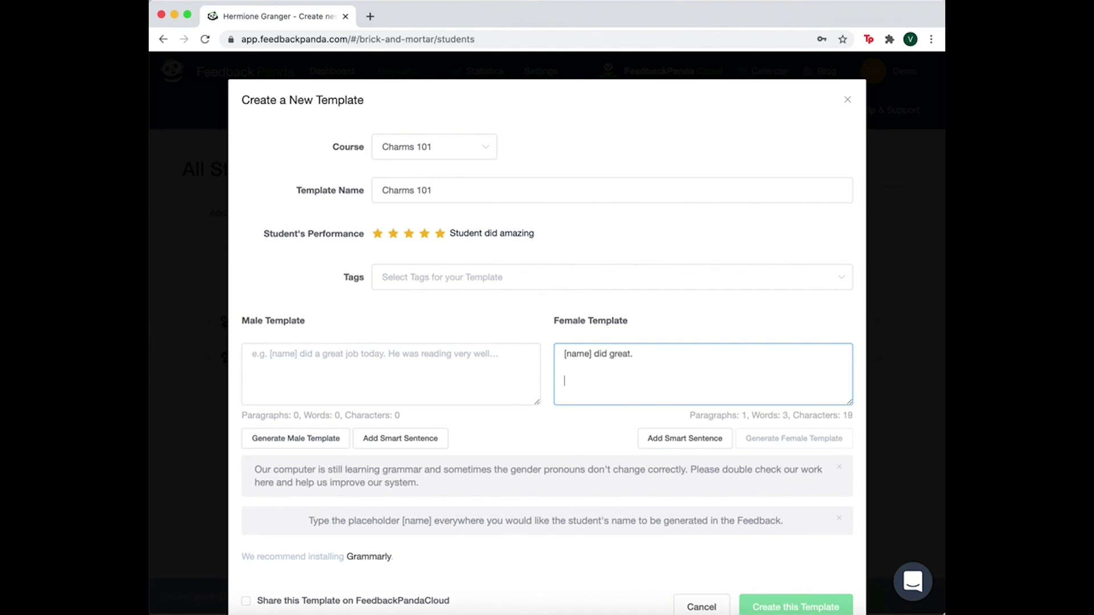
pyautogui.write('She knows how to swish and ')
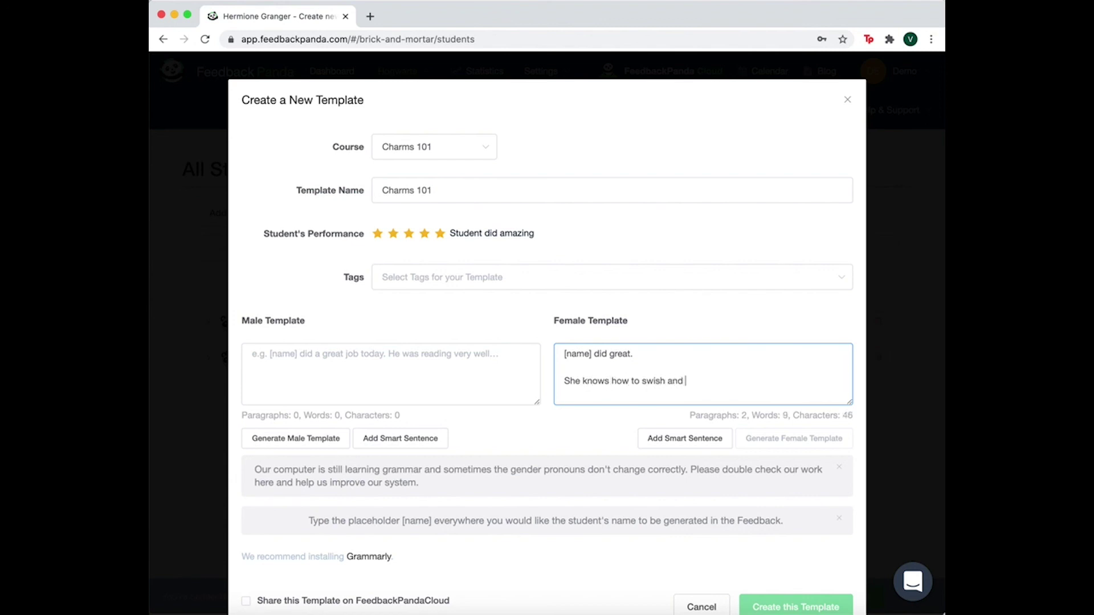
pyautogui.write('flick for wingardium ')
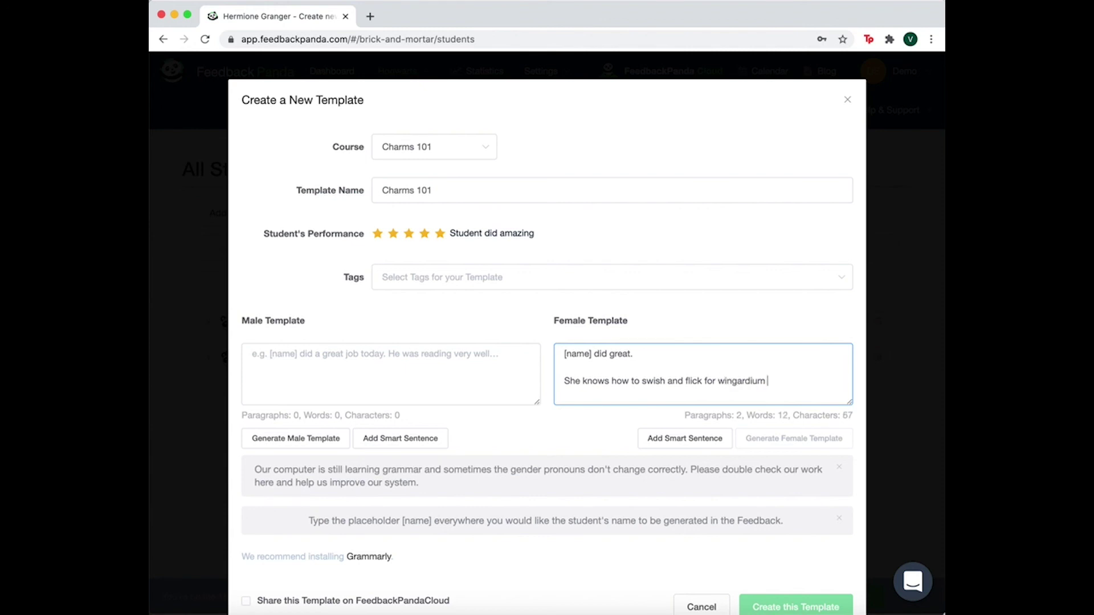
pyautogui.write('leviosa perfectly!')
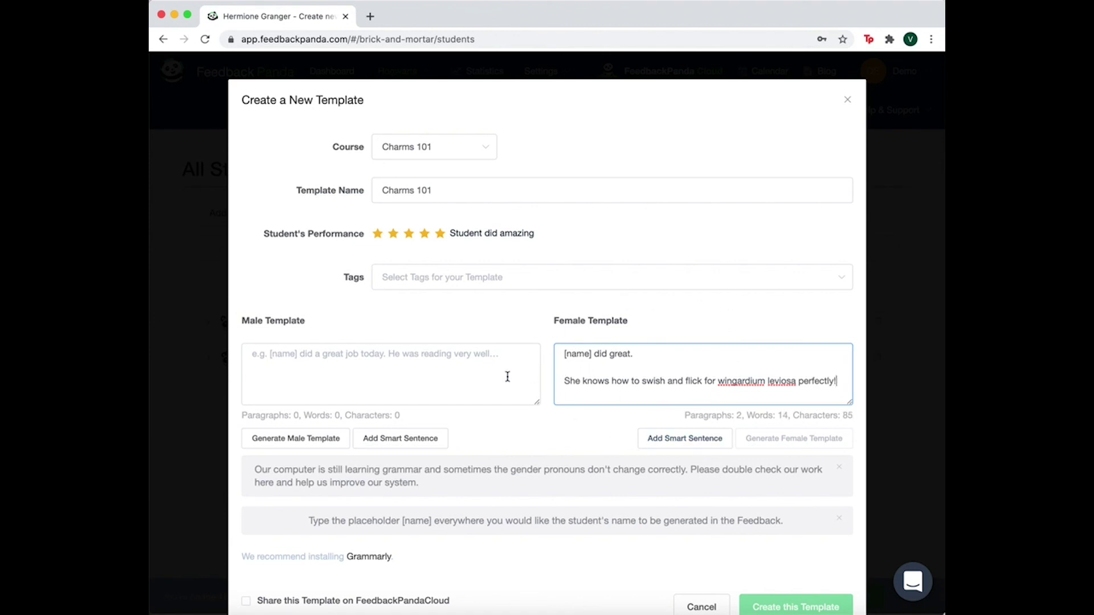
# Generate the male version, confirm it uses 'He' instead of 'She', and save the template.
pyautogui.click(274, 445)
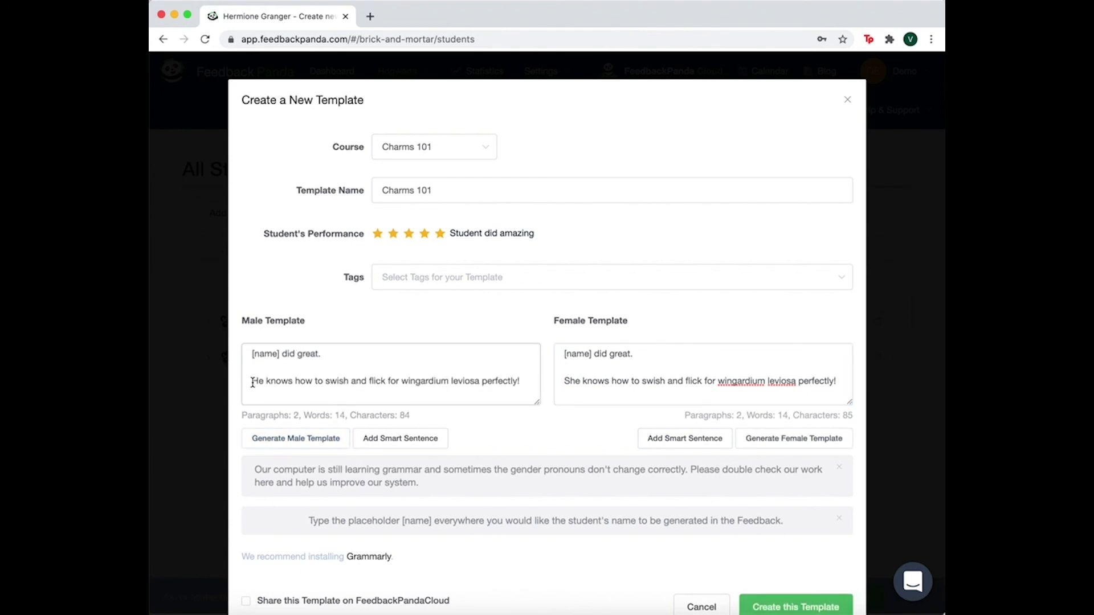
pyautogui.moveTo(252, 380); pyautogui.dragTo(263, 380)
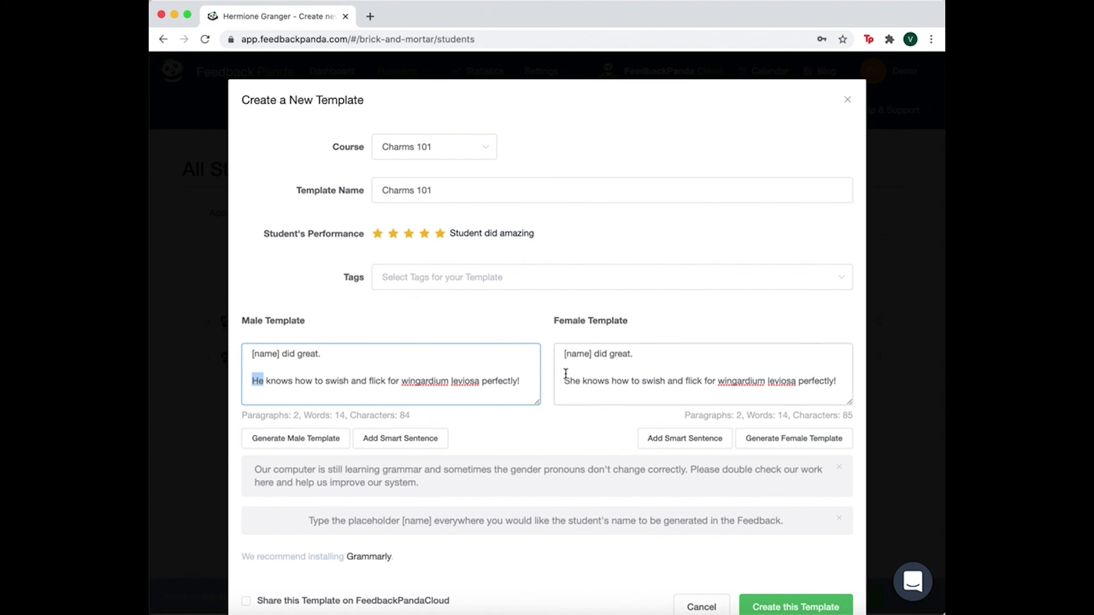
pyautogui.moveTo(565, 380); pyautogui.dragTo(587, 380)
pyautogui.click(764, 606)
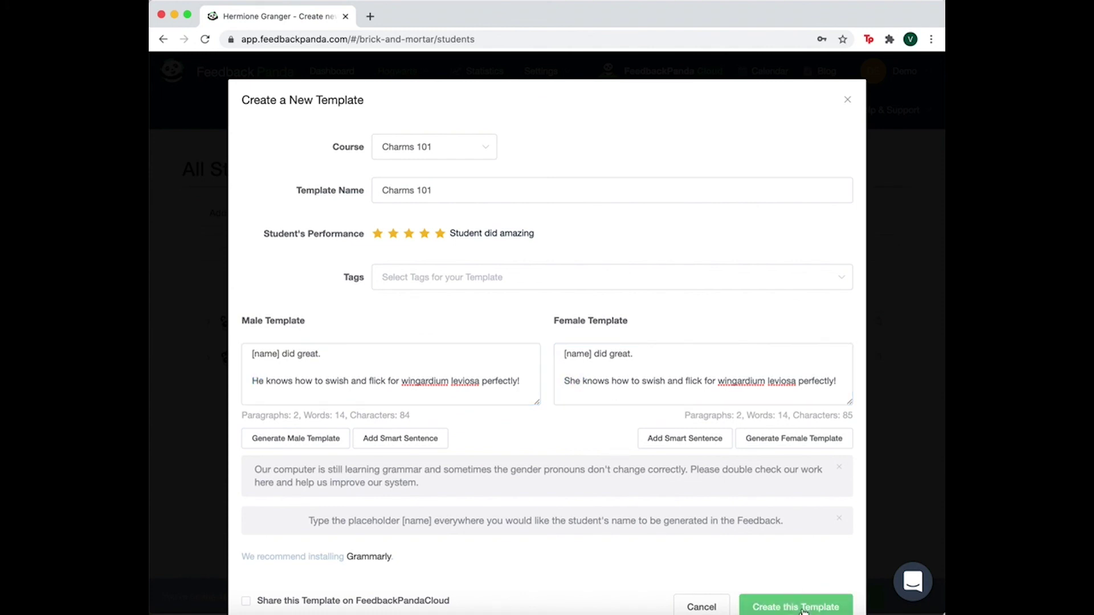